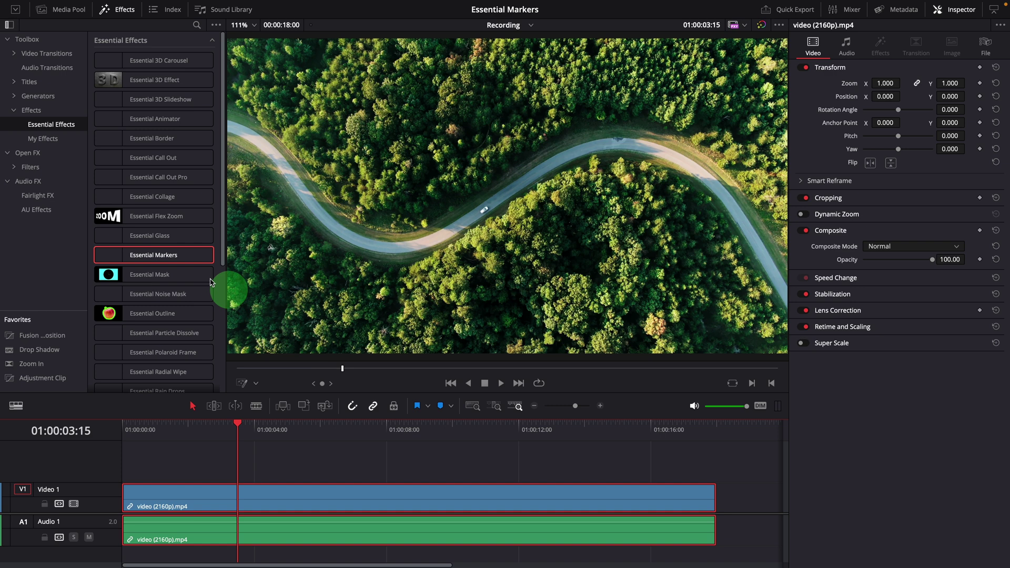
Apply Essential Markers to the V1 forest-road clip and play it from the start to preview
left_click_drag(148, 258, 457, 239)
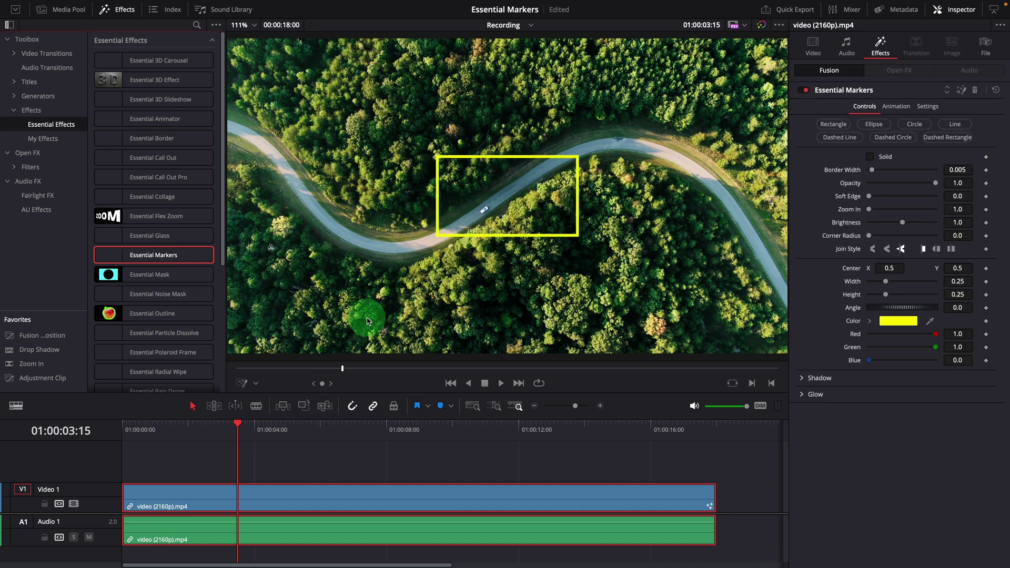
key("ctrl+z")
left_click_drag(204, 263, 316, 496)
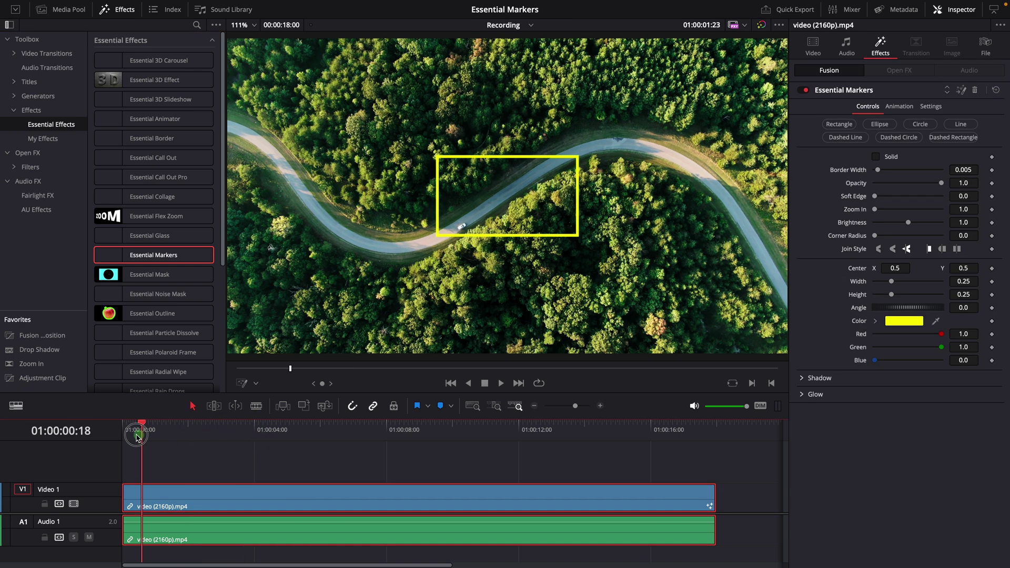
left_click_drag(136, 437, 123, 437)
key("space")
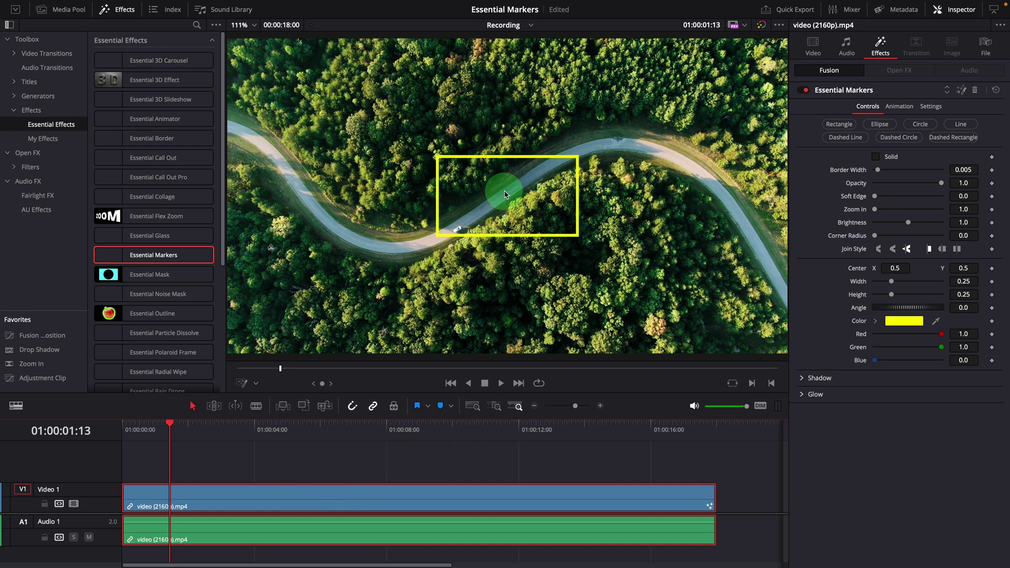
Show the Fusion overlay, centre the rectangle at 0.410, 0.393 and size it 0.181 by 0.26
left_click(257, 385)
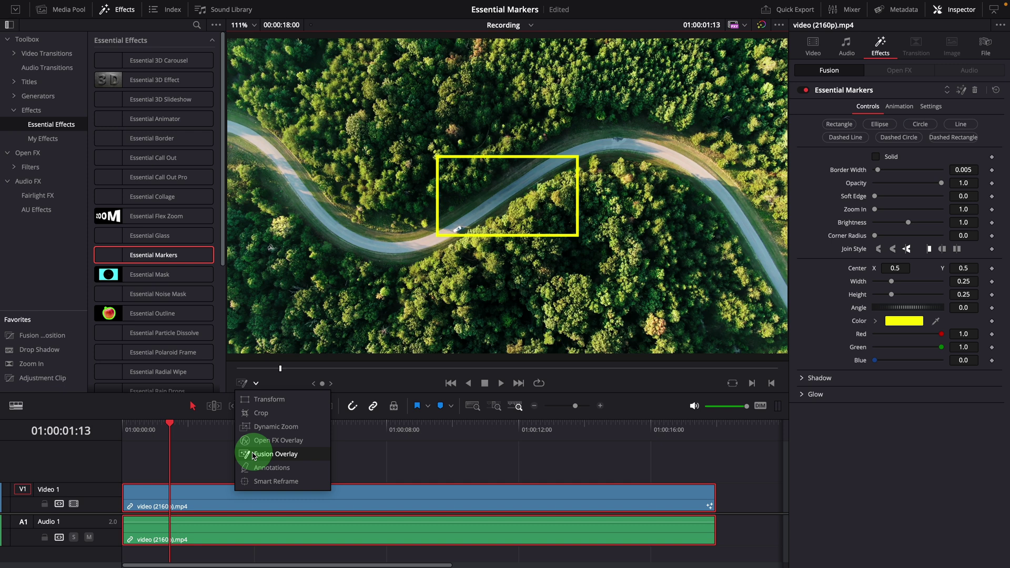
left_click(268, 456)
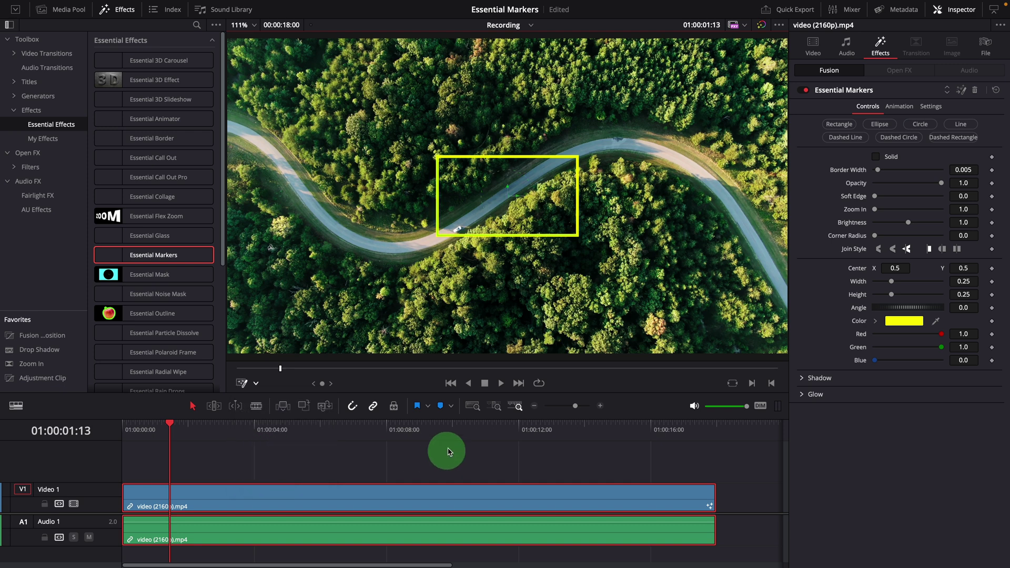
left_click_drag(504, 200, 459, 232)
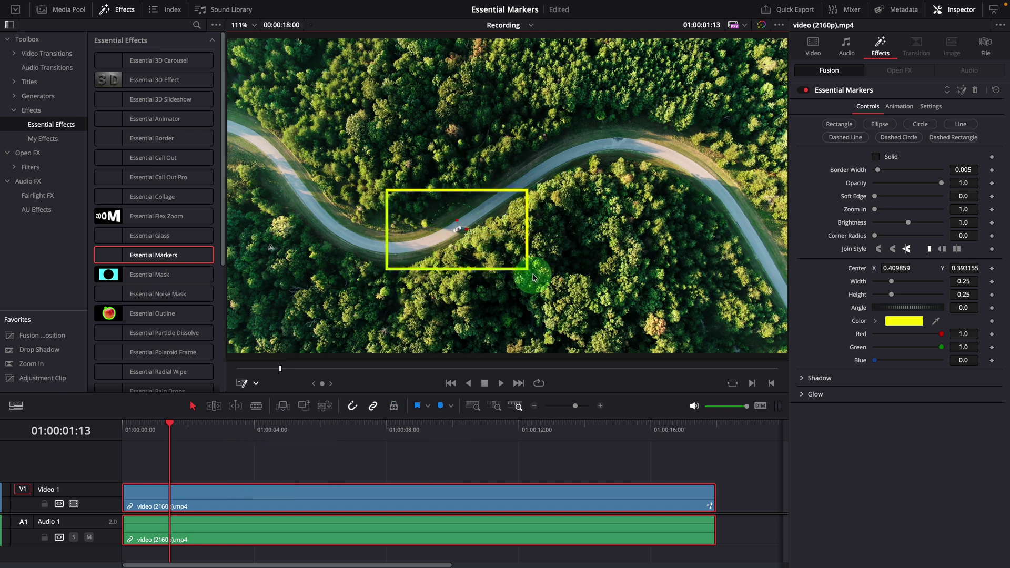
left_click_drag(529, 271, 508, 273)
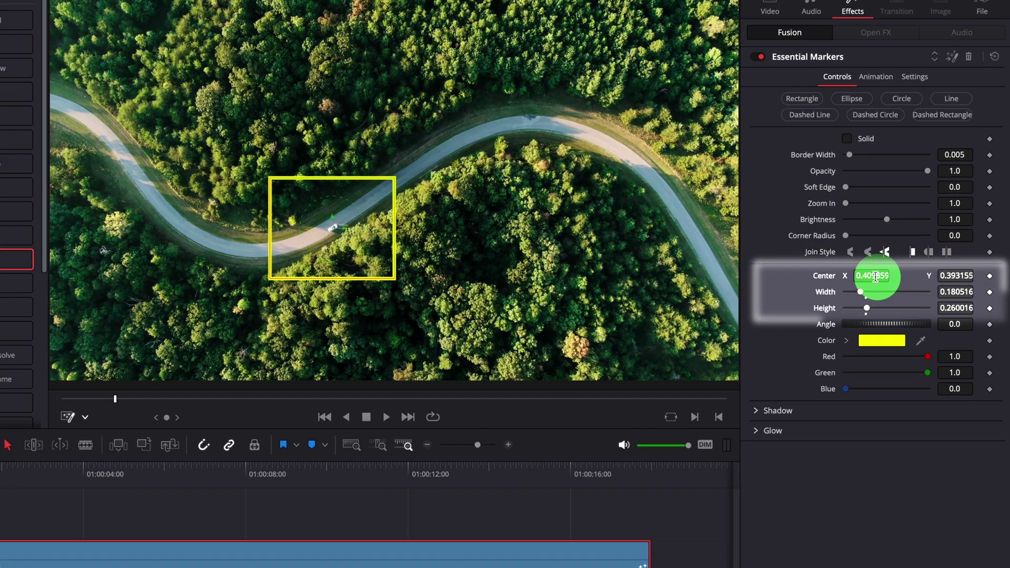
mouse_move(905, 268)
left_mouse_down()
mouse_move(926, 271)
mouse_move(835, 277)
mouse_move(853, 280)
mouse_move(857, 297)
mouse_move(847, 297)
left_mouse_up()
mouse_move(853, 316)
left_mouse_down()
mouse_move(868, 318)
mouse_move(852, 318)
left_mouse_up()
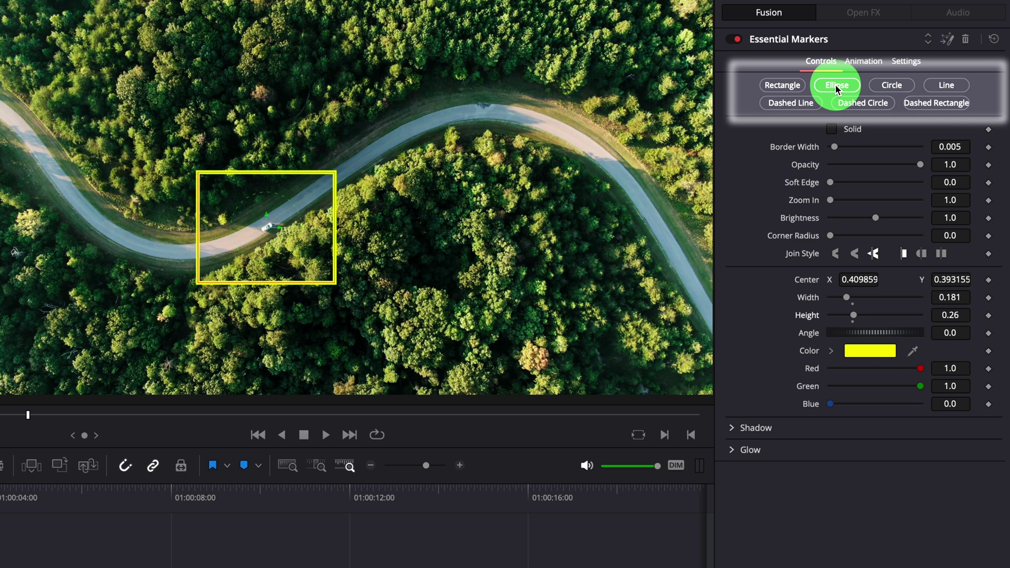
left_click(871, 86)
left_click(890, 88)
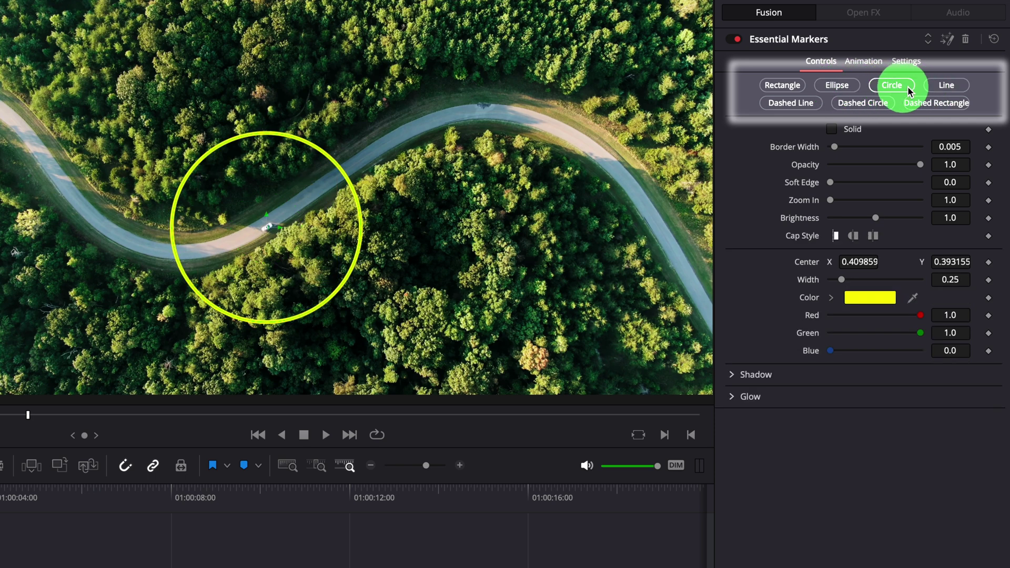
left_click(938, 86)
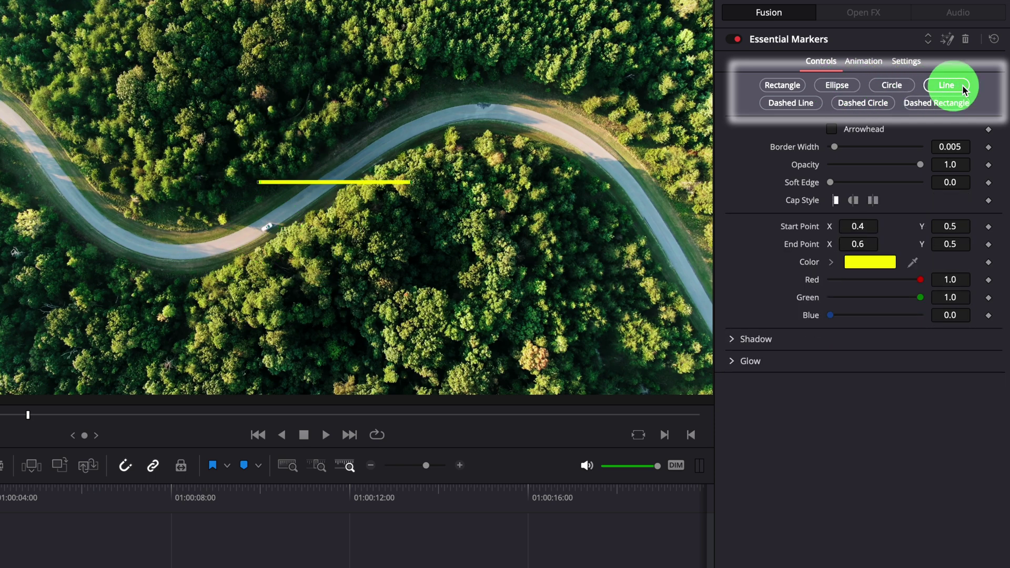
left_click(796, 104)
left_click(858, 104)
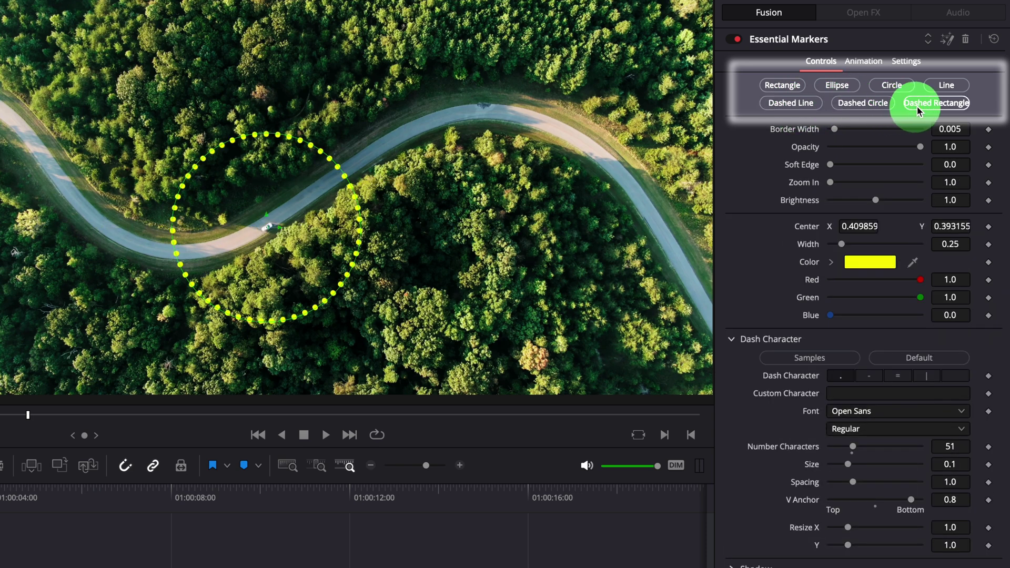
left_click(929, 104)
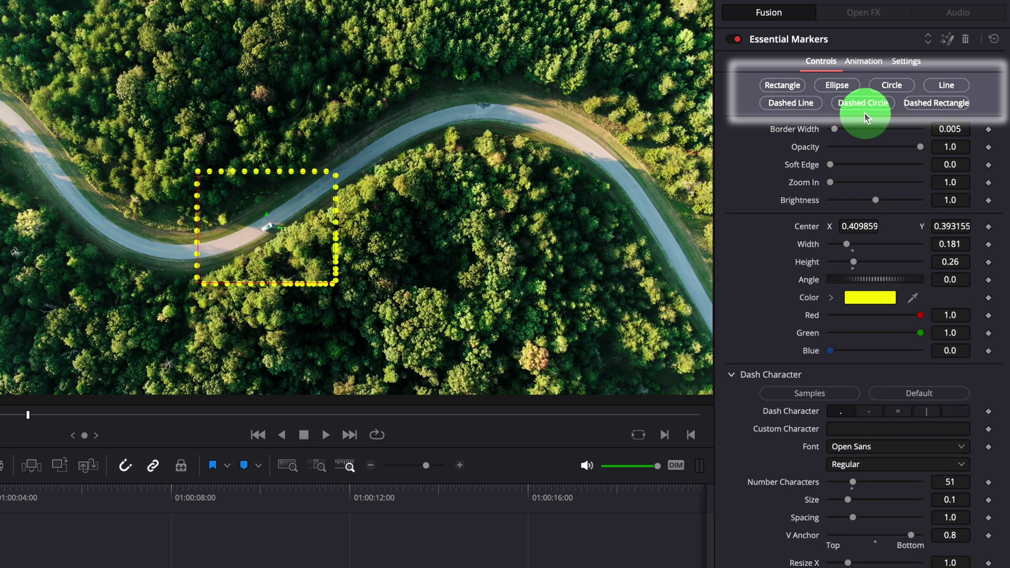
Test a solid yellow fill and translucent opacity, then revert to an unfilled outline at opacity 1.0
left_click(792, 88)
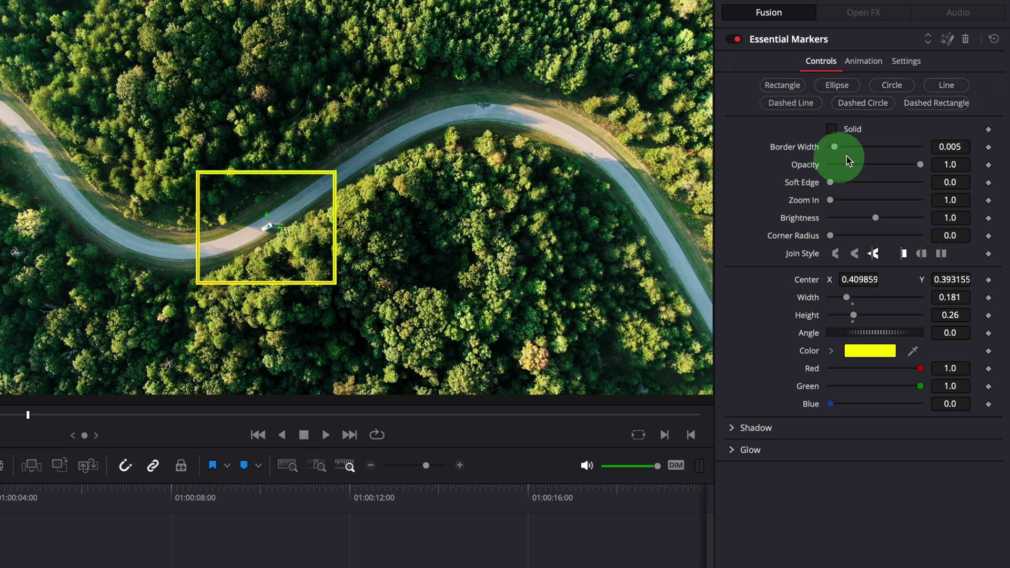
left_click(832, 130)
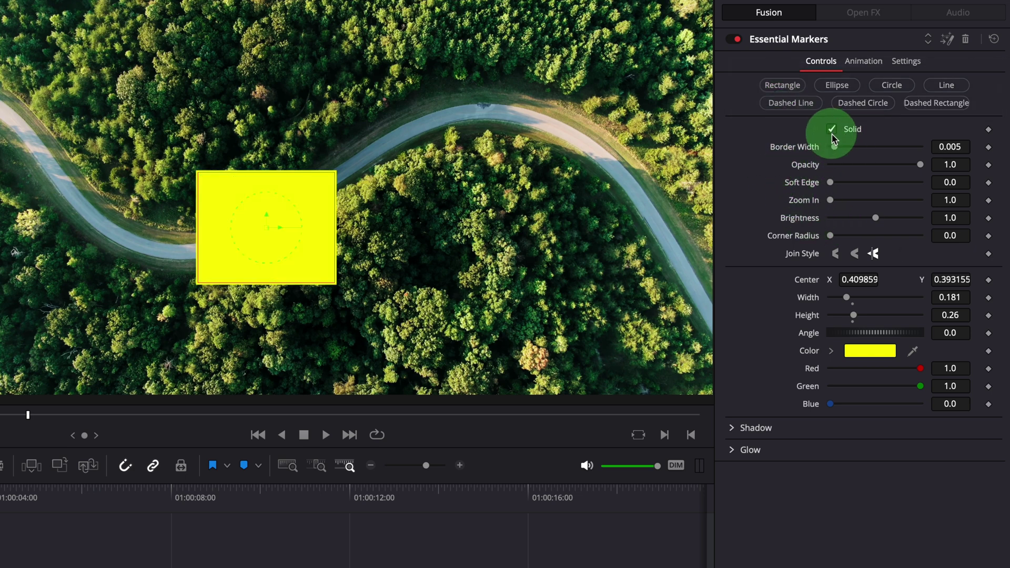
left_click_drag(922, 169, 853, 177)
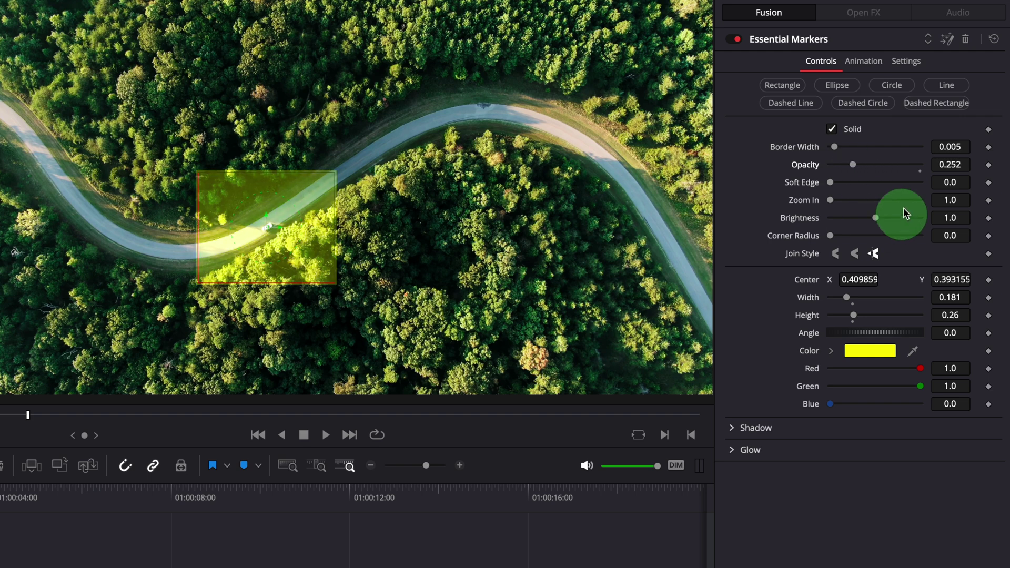
left_click(832, 131)
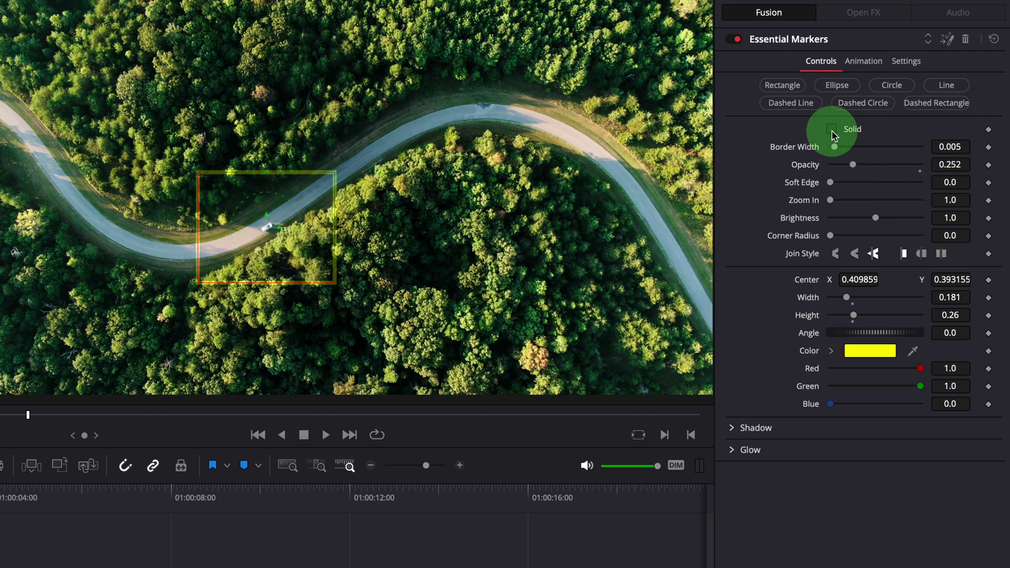
double_click(810, 165)
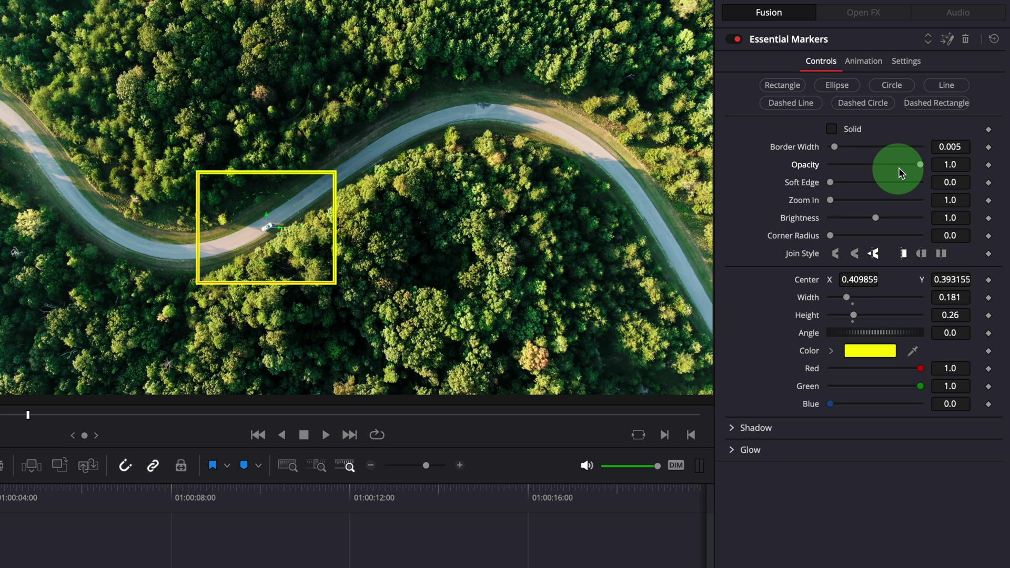
Raise Brightness to 1.25 and test Border Width before restoring it to 0.005
mouse_move(880, 221)
left_mouse_down()
mouse_move(905, 219)
mouse_move(880, 221)
left_mouse_up()
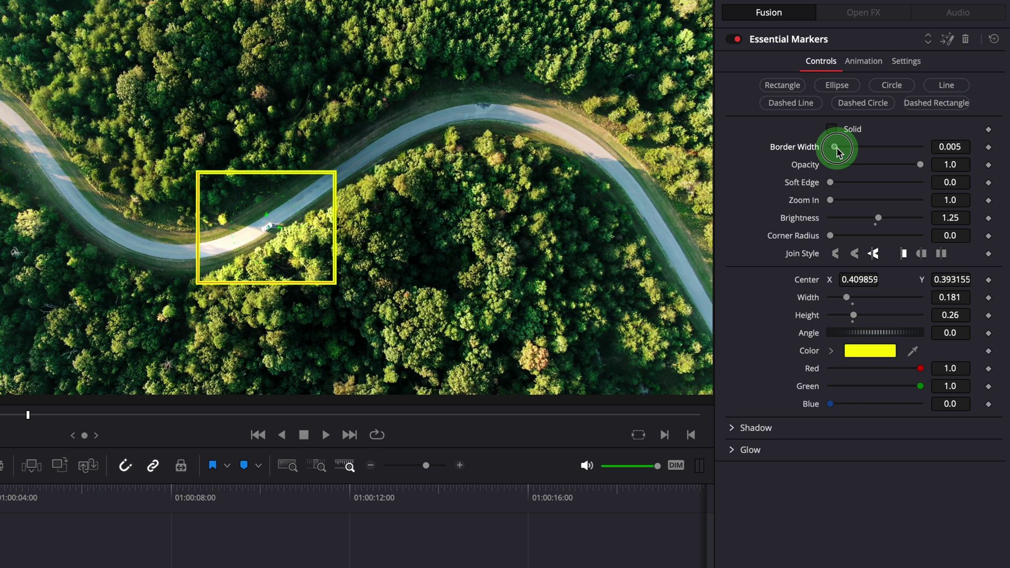
left_click_drag(837, 147, 822, 152)
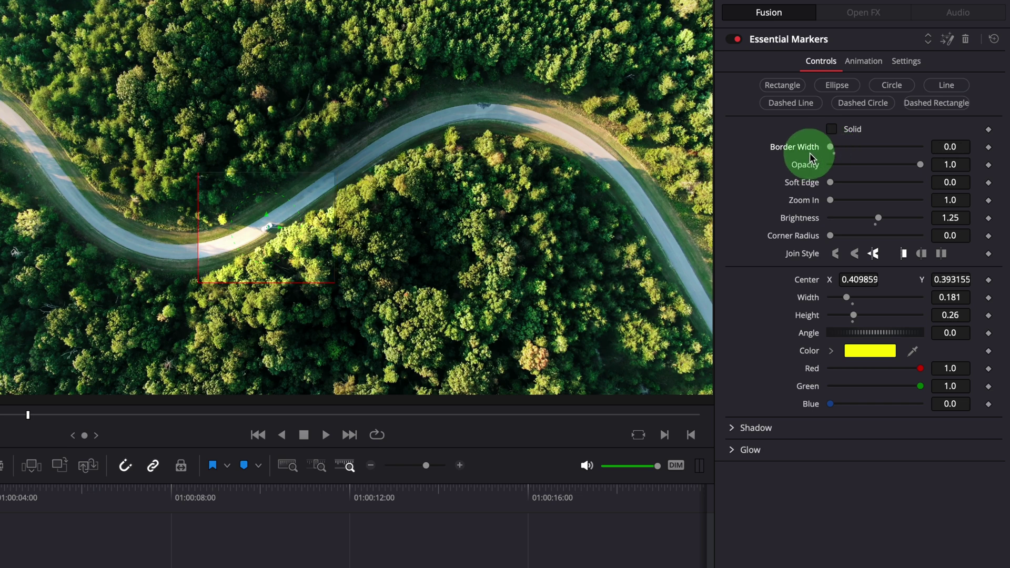
double_click(792, 149)
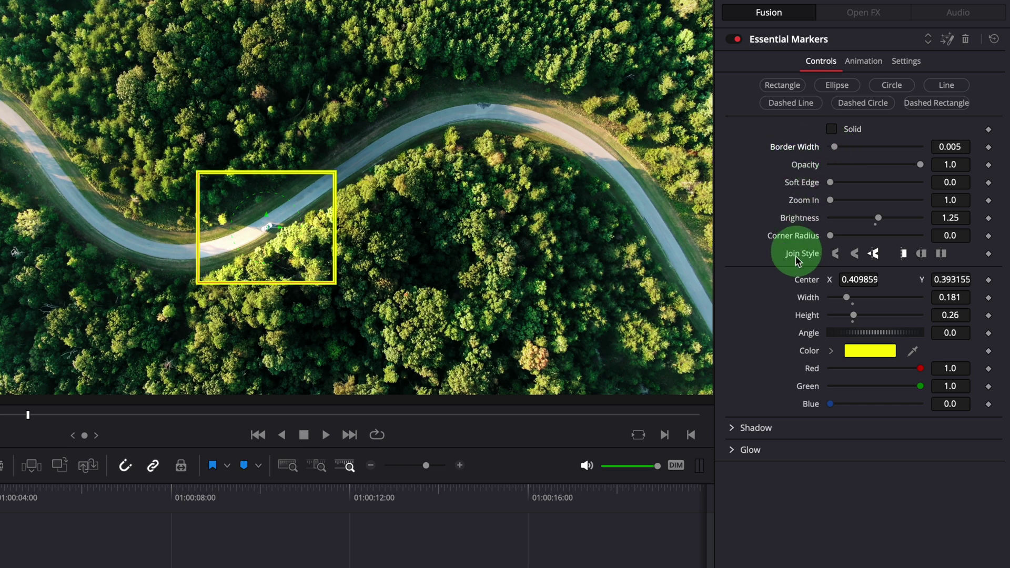
Set Zoom In to 2.197 and animate the marker centre from 0.375, 0.360 to 0.798, 0.617
left_click_drag(830, 203, 857, 204)
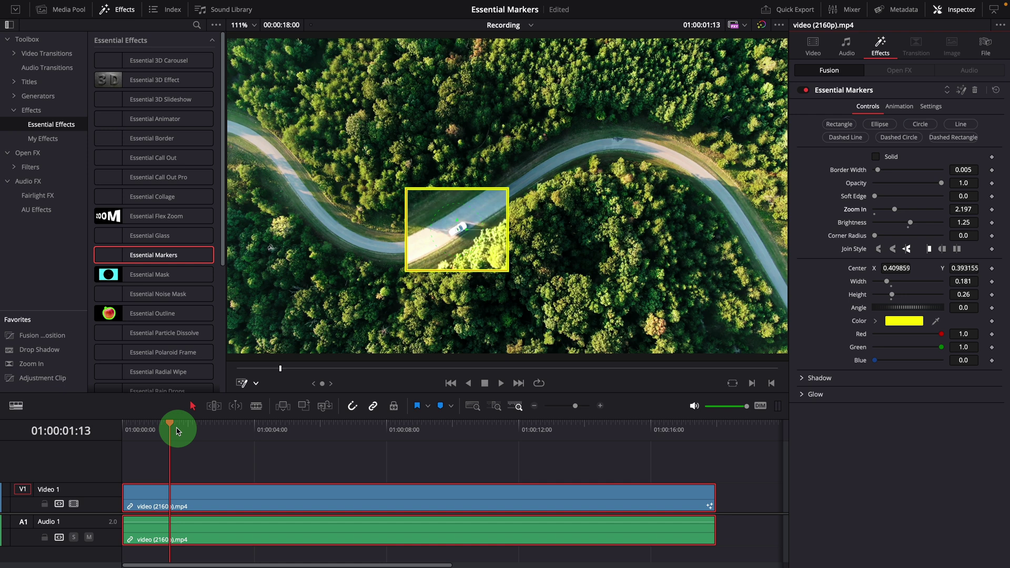
left_click(174, 428)
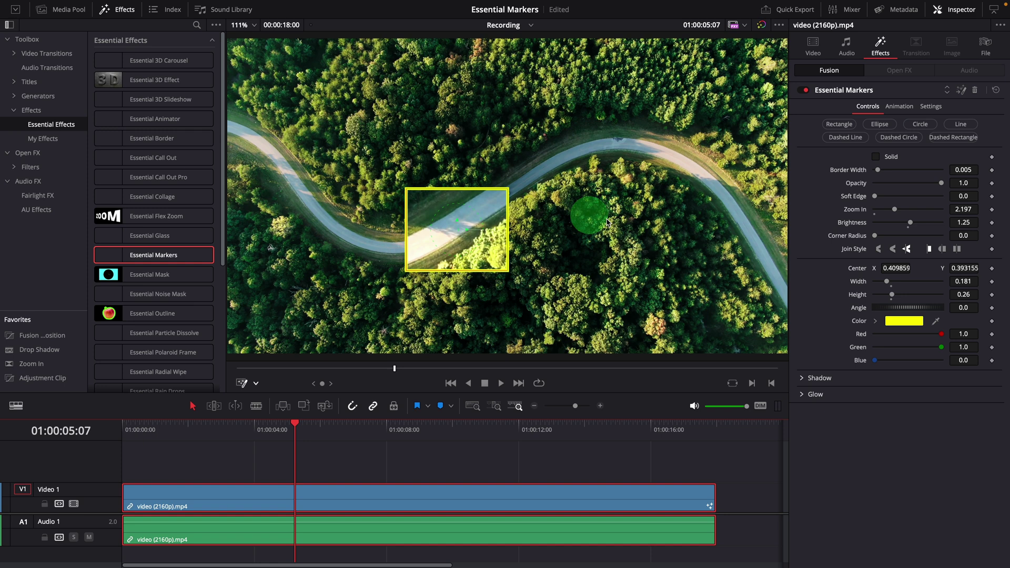
left_click_drag(289, 428, 121, 440)
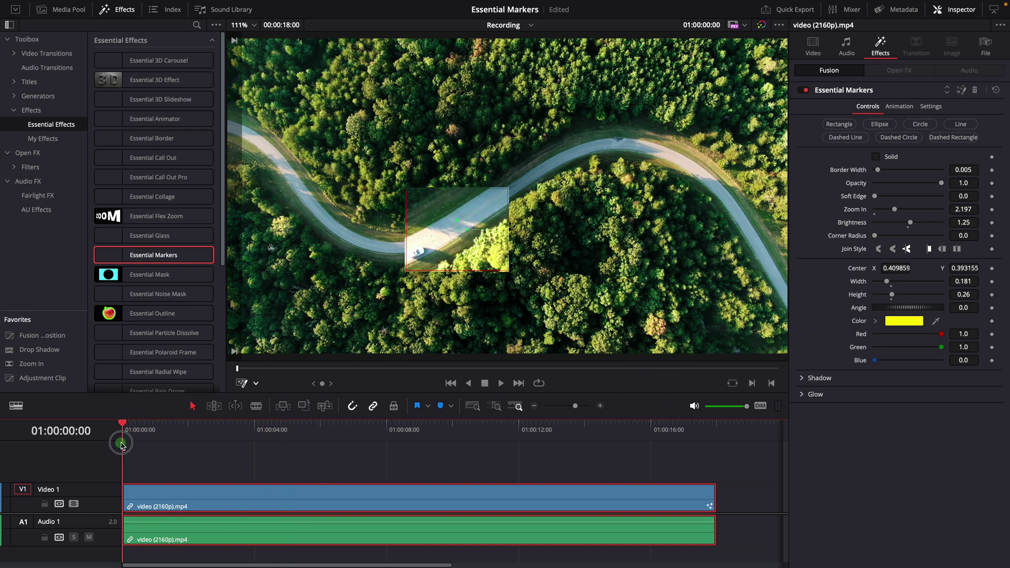
left_click(993, 270)
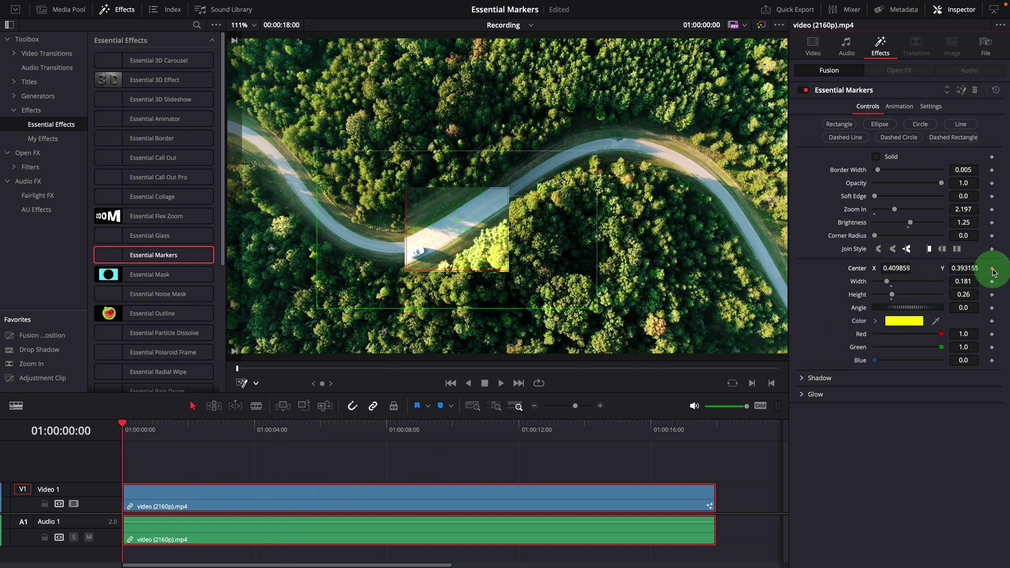
mouse_move(459, 239)
left_mouse_down()
mouse_move(453, 231)
mouse_move(439, 244)
left_mouse_up()
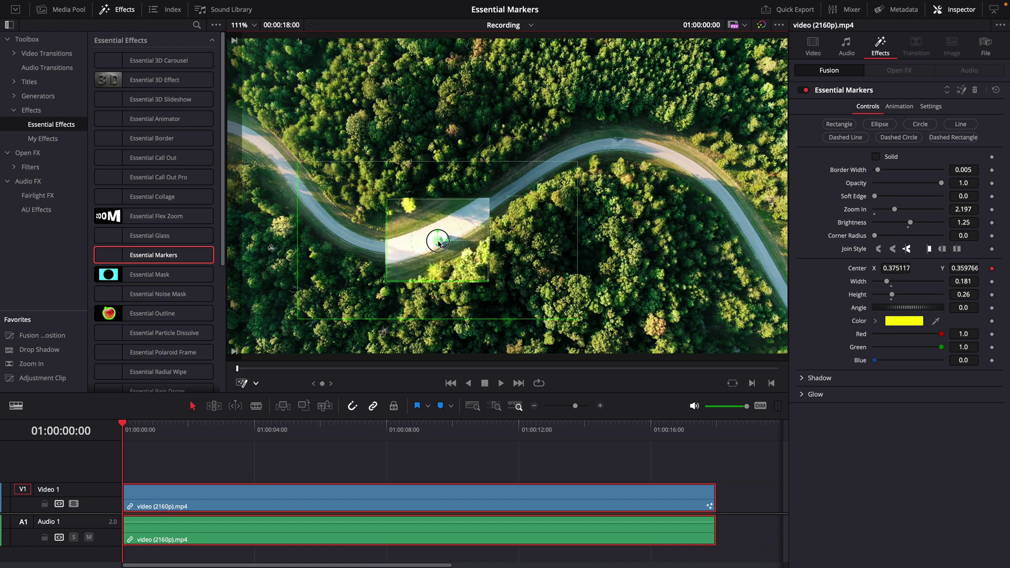
left_click(717, 428)
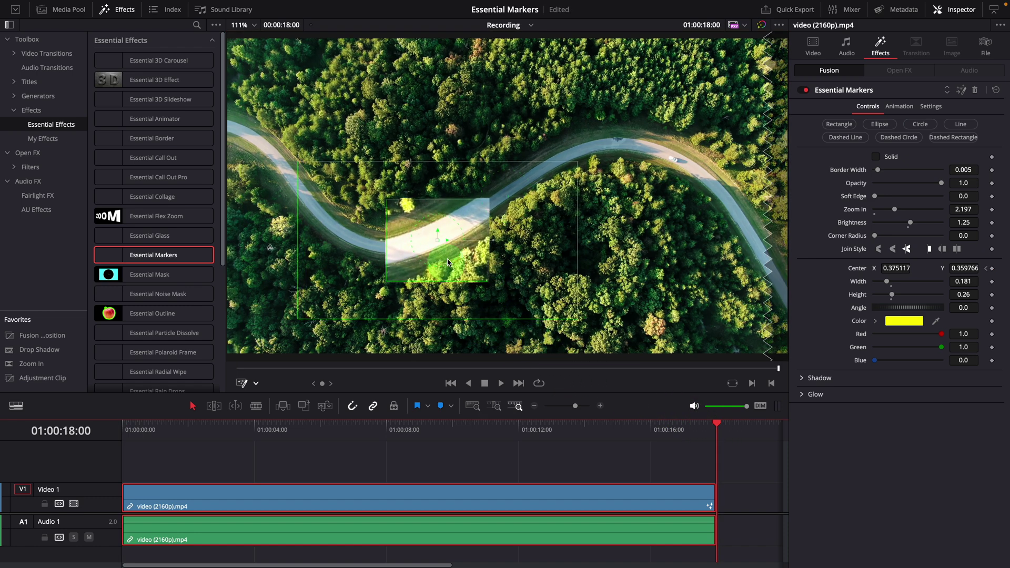
mouse_move(439, 244)
left_mouse_down()
mouse_move(564, 232)
mouse_move(658, 153)
mouse_move(675, 163)
left_mouse_up()
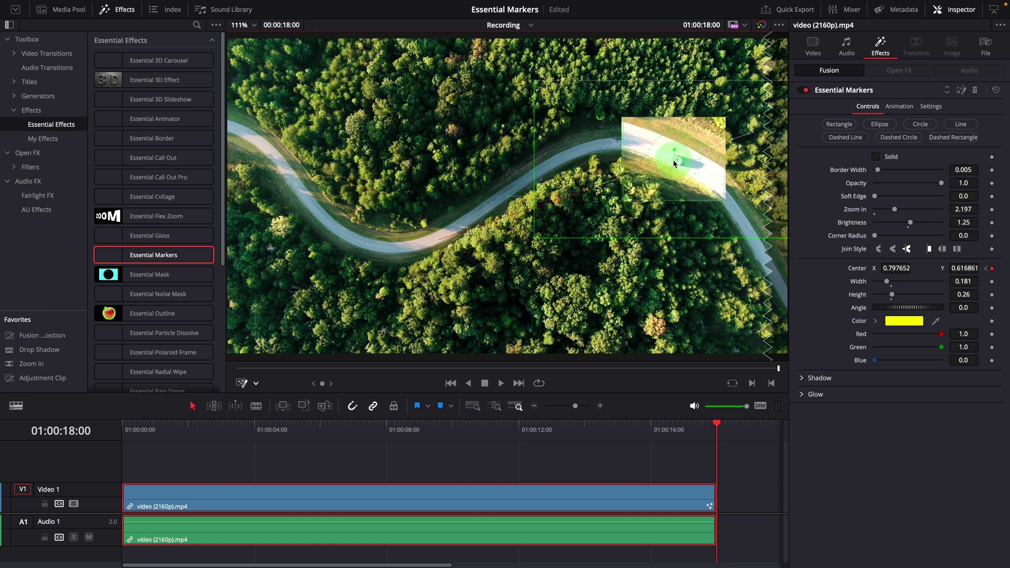
Keyframe the marker centre over the car at 01:00:10:02, curving its motion path along the road
left_click(994, 269)
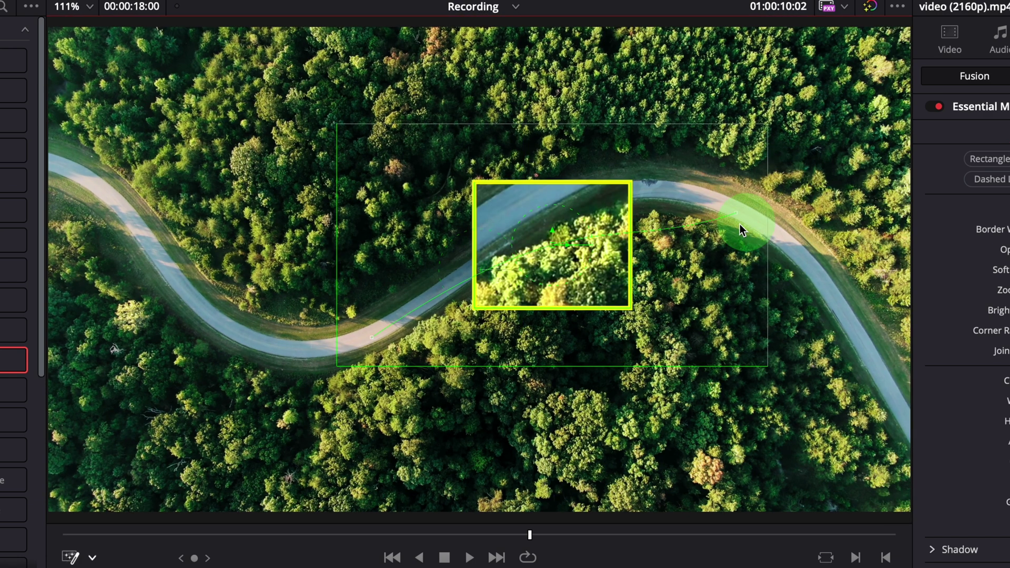
left_click_drag(740, 230, 614, 164)
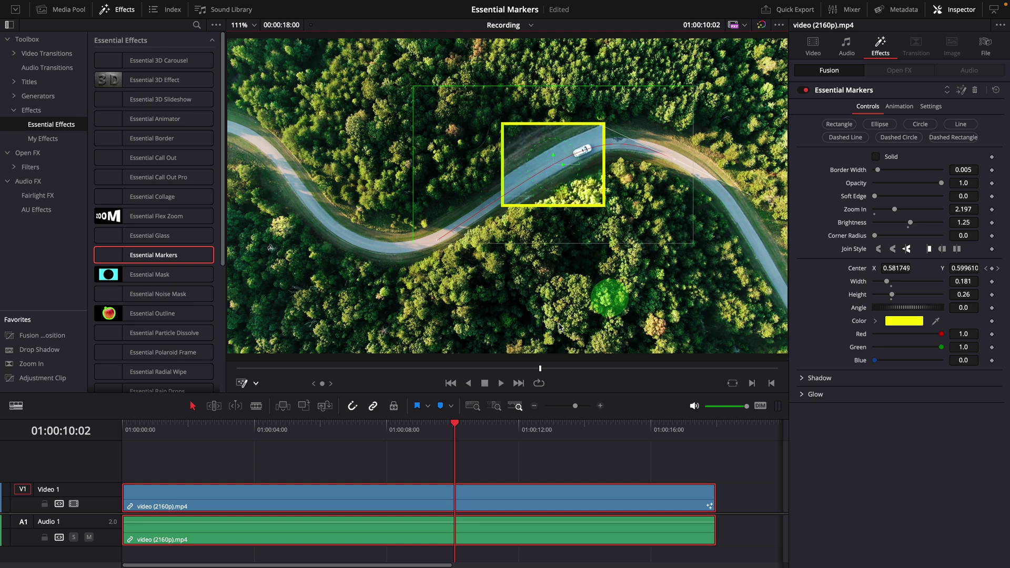
Play from the start, stop at 01:00:08:11 and drag the marker box back onto the car
left_click_drag(153, 429, 127, 429)
key("space")
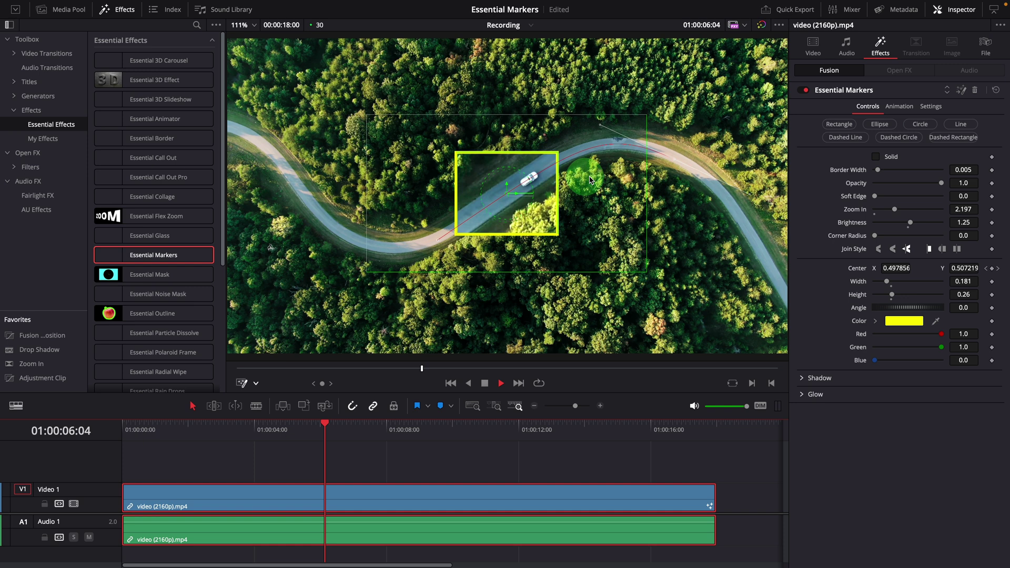
key("space")
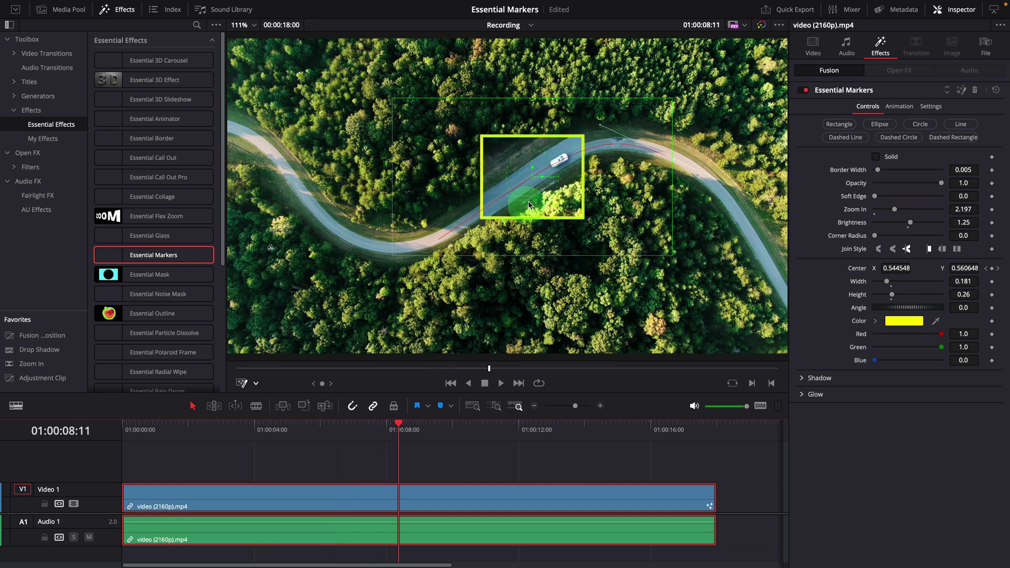
left_click_drag(532, 180, 546, 173)
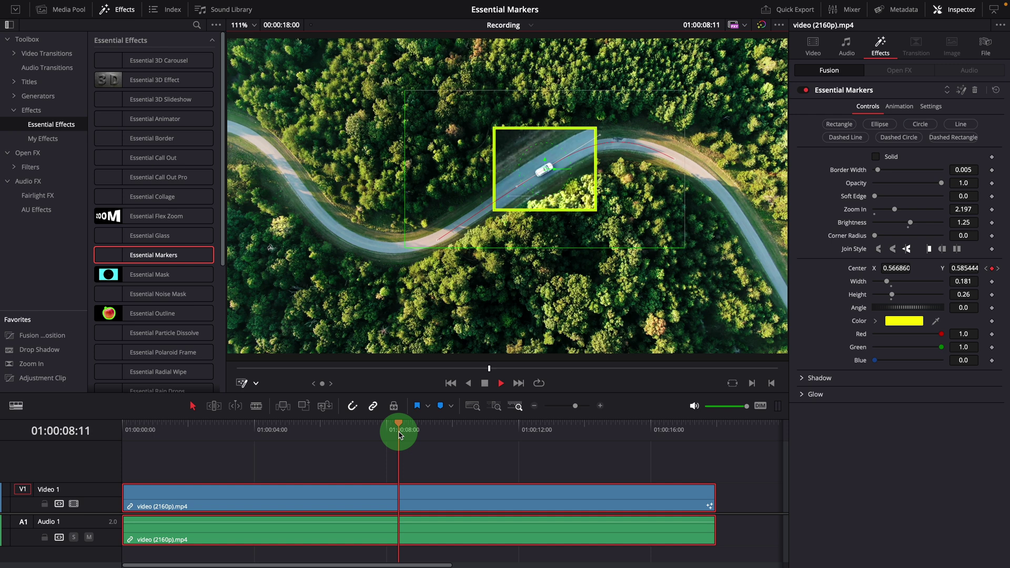
Replay the clip from the start to check the box keeps following the car
key("space")
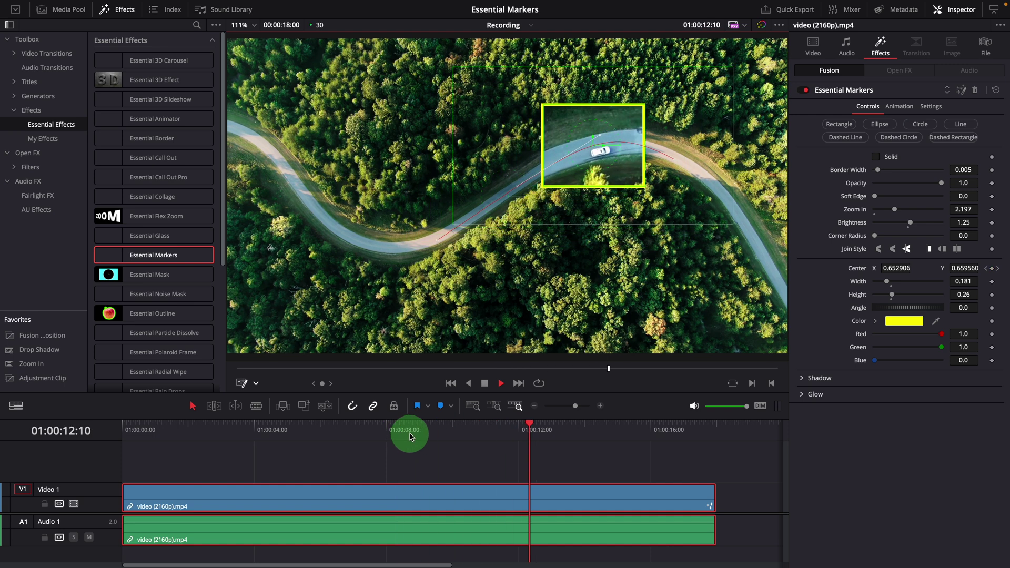
left_click(570, 223)
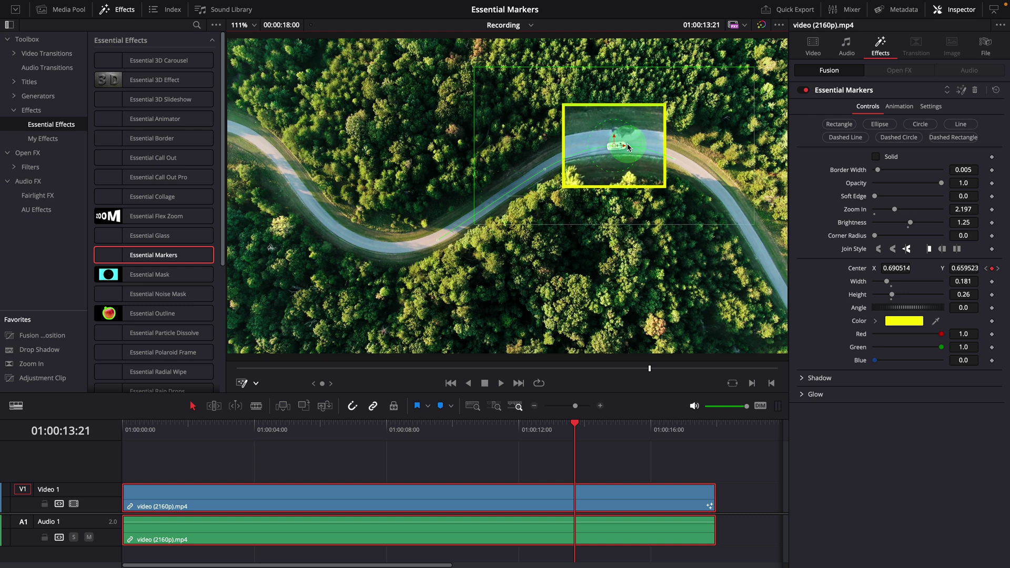
left_click(129, 429)
key("space")
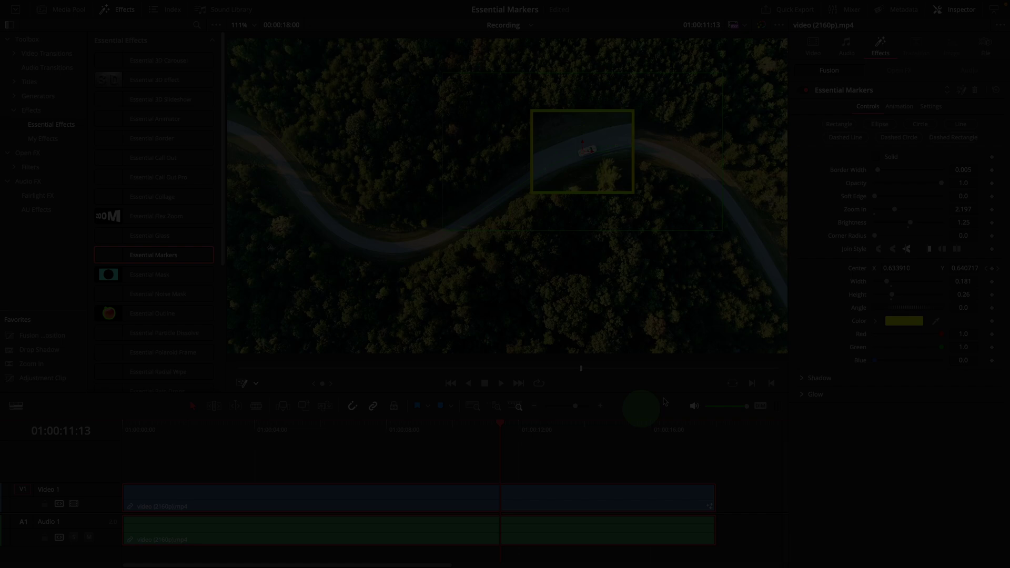
Change the marker to a Line shape and drag its endpoints onto the road
left_click(964, 130)
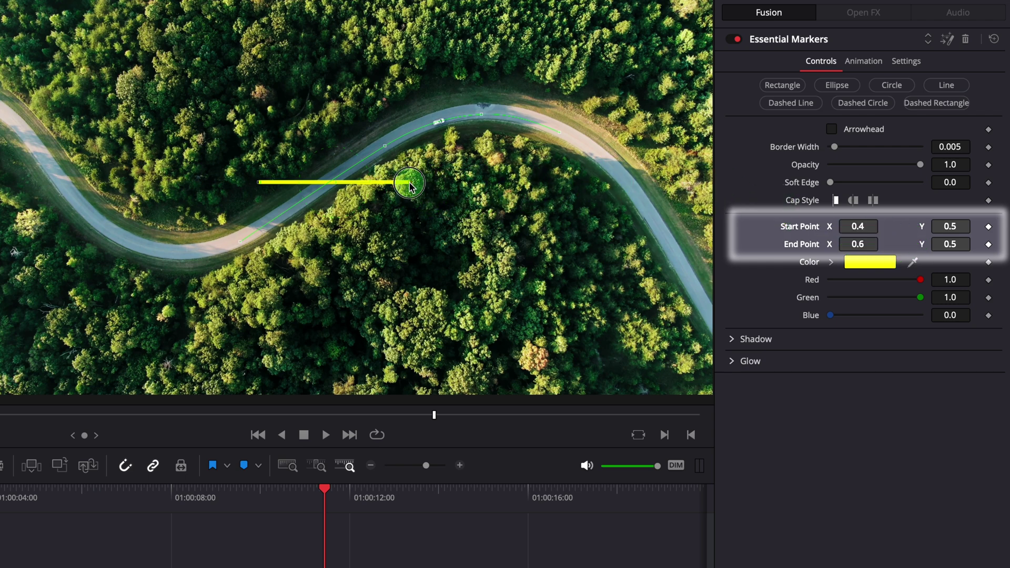
left_click_drag(410, 184, 426, 258)
left_click_drag(261, 181, 184, 83)
left_click_drag(437, 260, 429, 119)
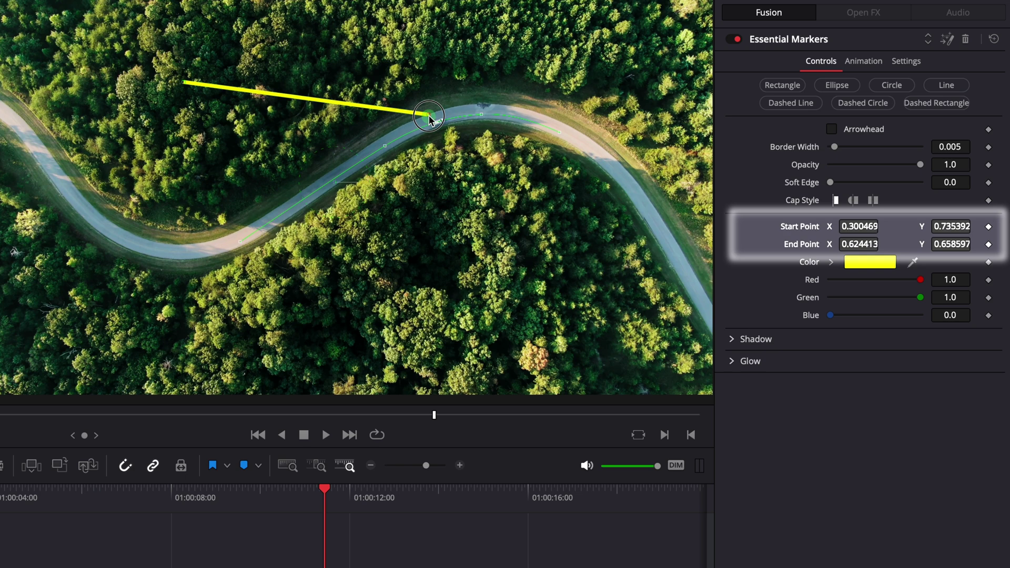
Fine-tune the line to run from 0.460, 0.628 to 0.608, 0.672
left_click_drag(858, 244, 778, 233)
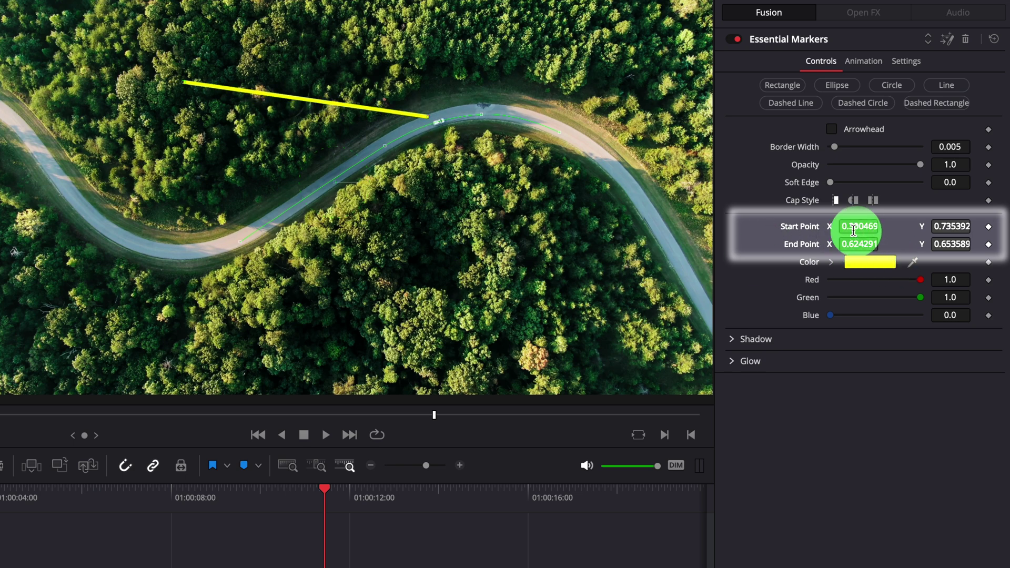
left_click_drag(854, 230, 966, 218)
left_click_drag(854, 231, 993, 263)
left_click_drag(945, 226, 971, 226)
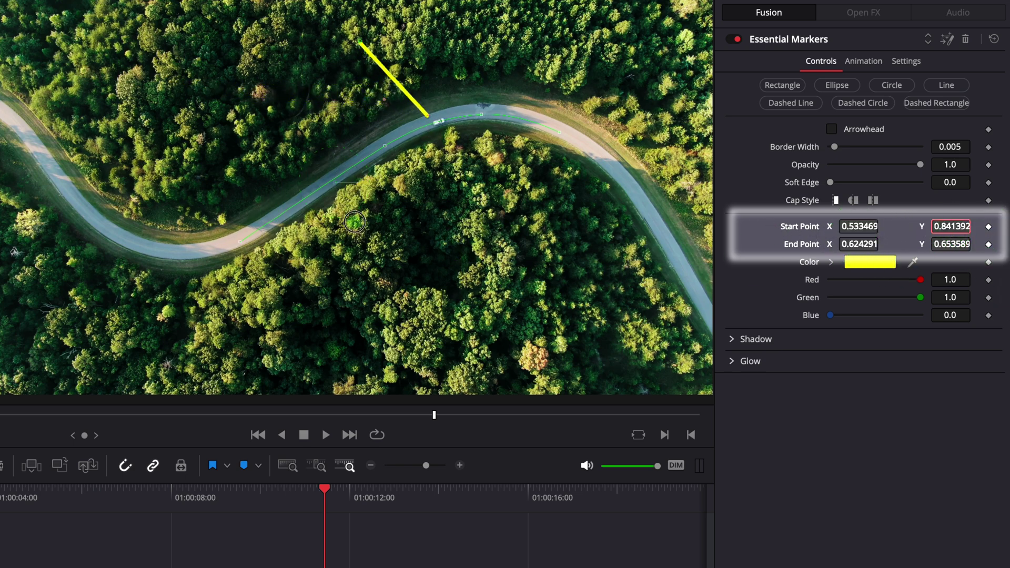
left_click_drag(355, 222, 526, 227)
left_click_drag(873, 228, 865, 226)
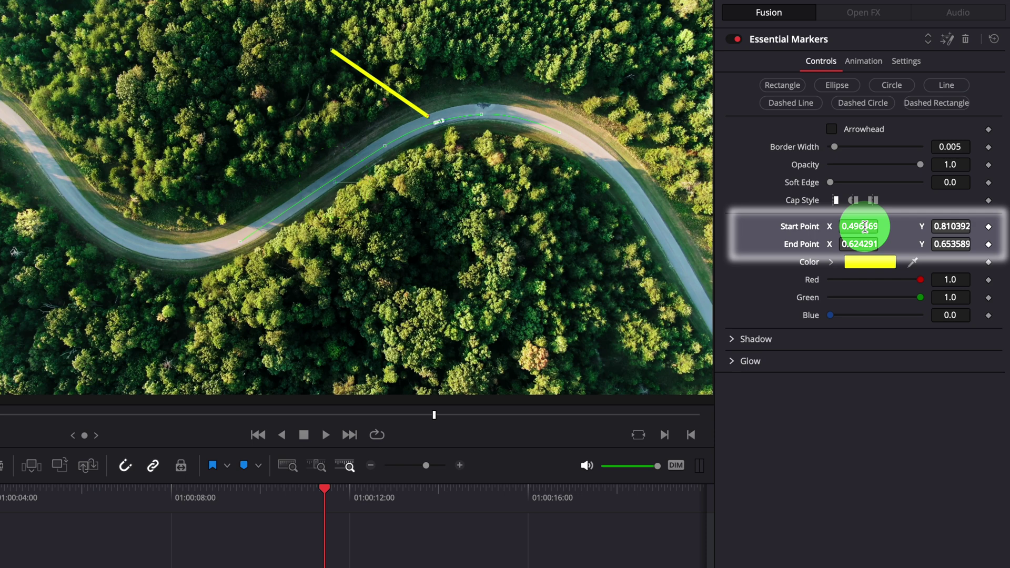
left_click_drag(950, 244, 952, 244)
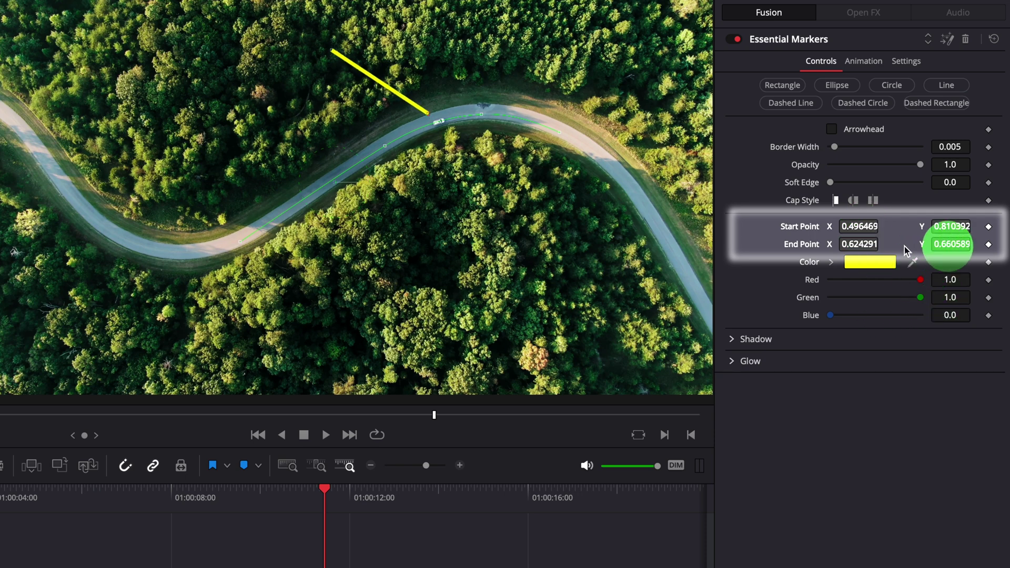
left_click_drag(857, 244, 873, 246)
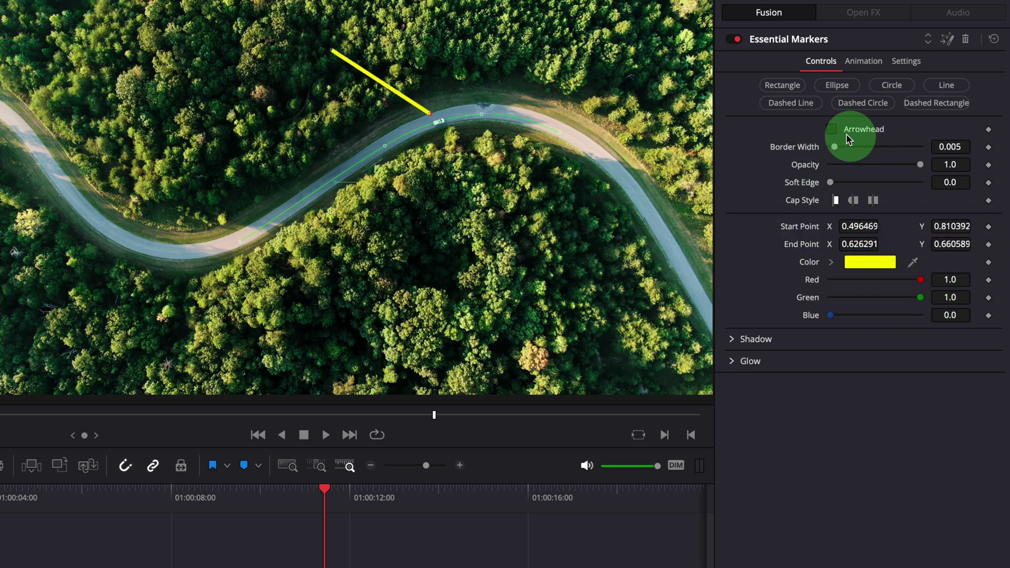
Add an arrowhead, set Border Width to 0.011 and give the arrow rounded caps
left_click(833, 129)
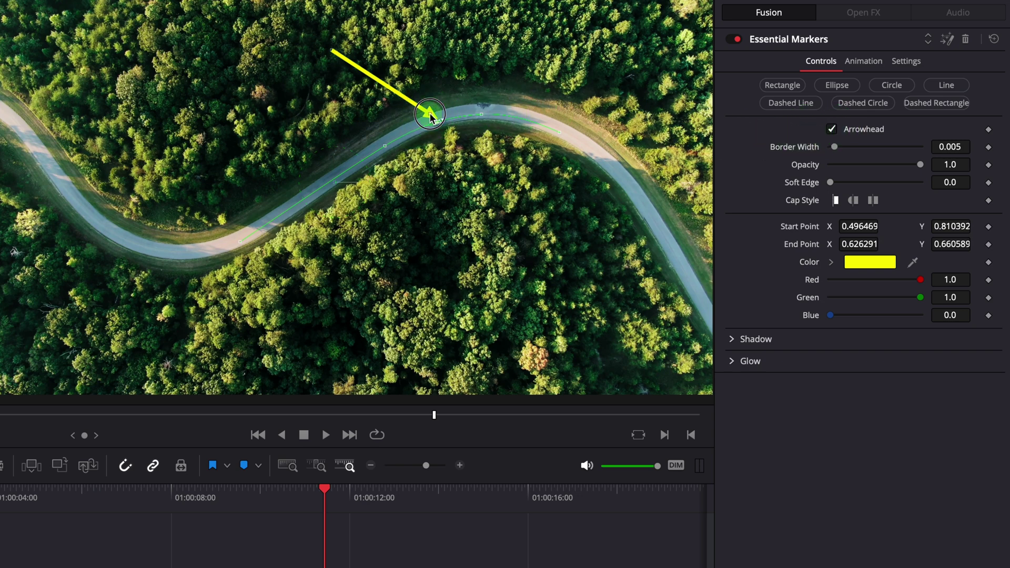
left_click_drag(431, 117, 426, 118)
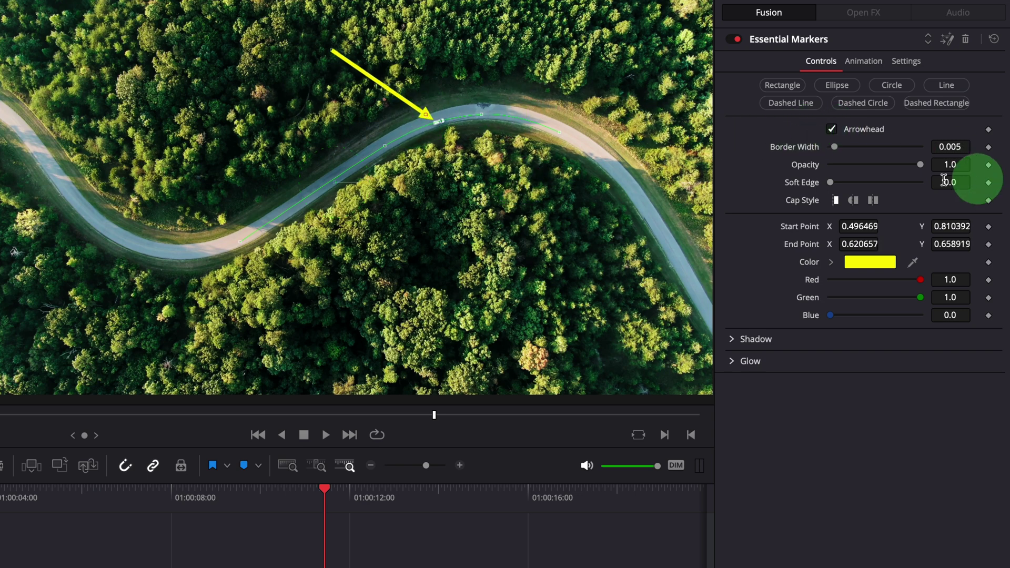
left_click_drag(835, 147, 840, 152)
left_click(460, 106)
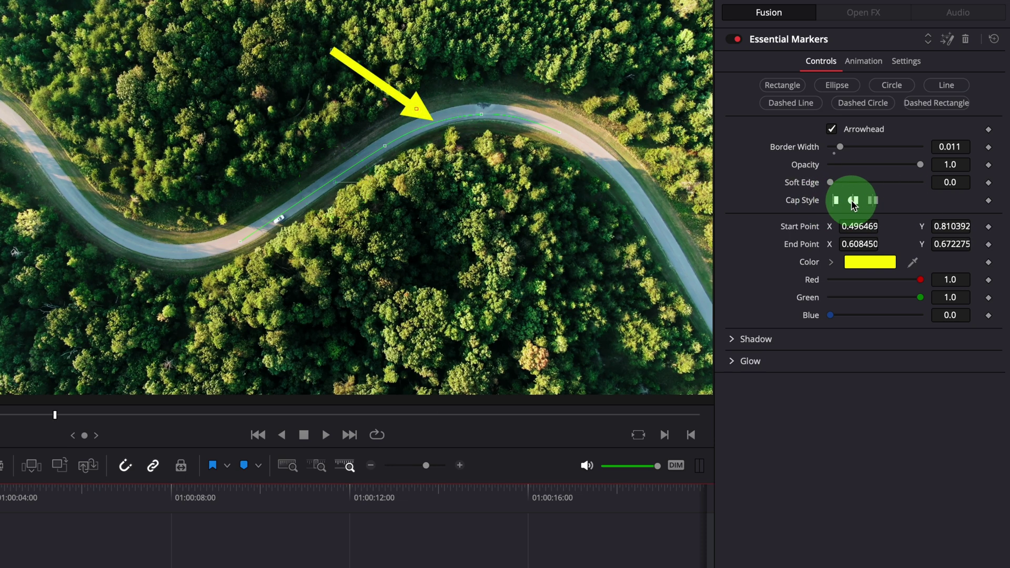
left_click(853, 202)
left_click_drag(334, 49, 297, 125)
left_click(874, 200)
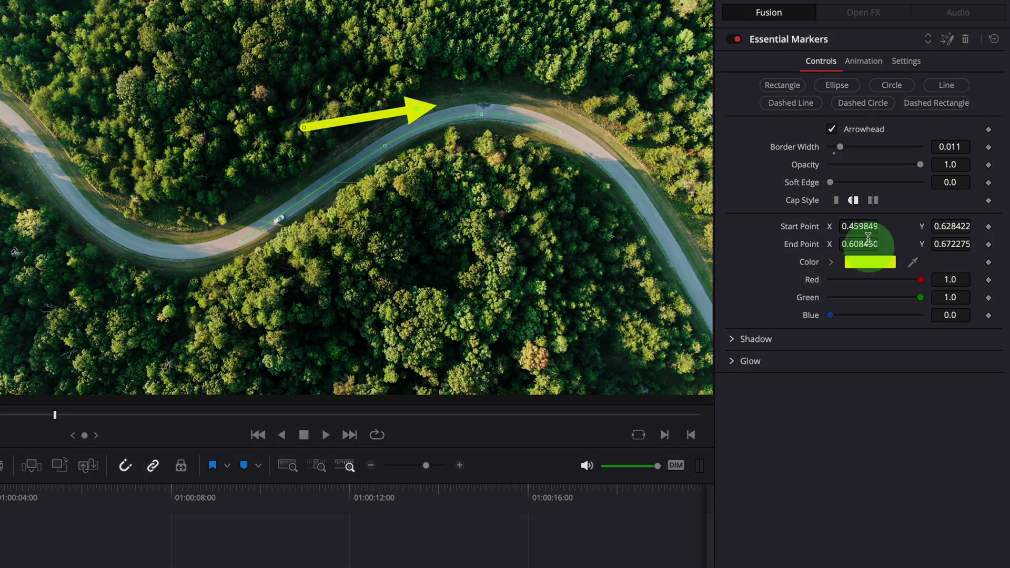
Try the dashed line, circle and rectangle shapes, settling on Dashed Circle
left_click(842, 138)
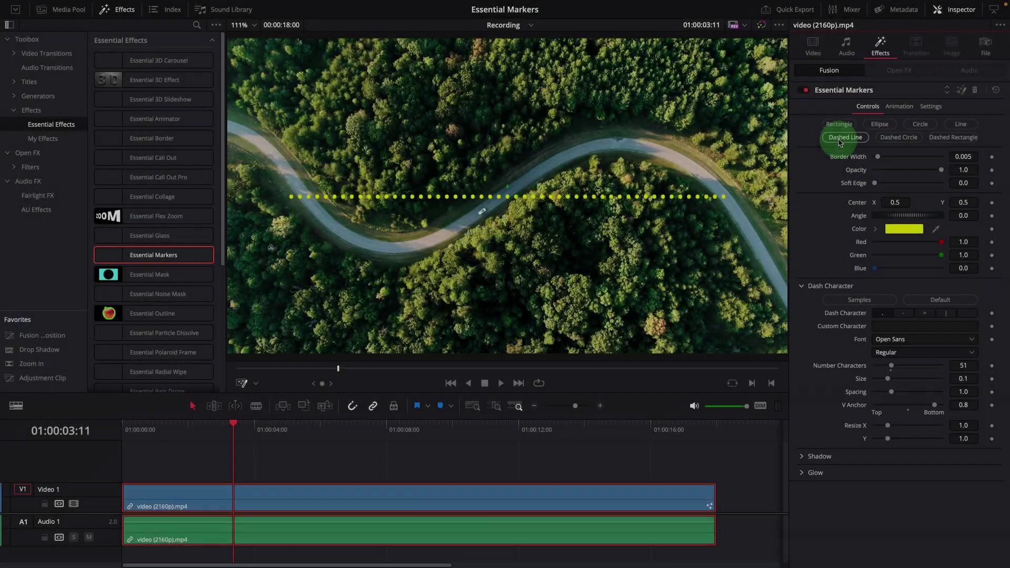
left_click(898, 140)
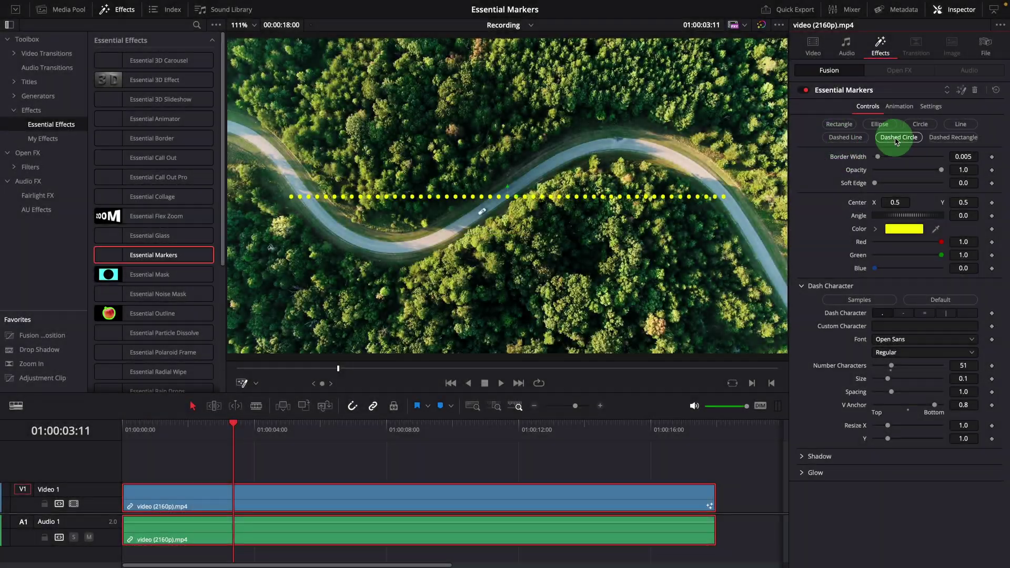
left_click(956, 139)
left_click(901, 139)
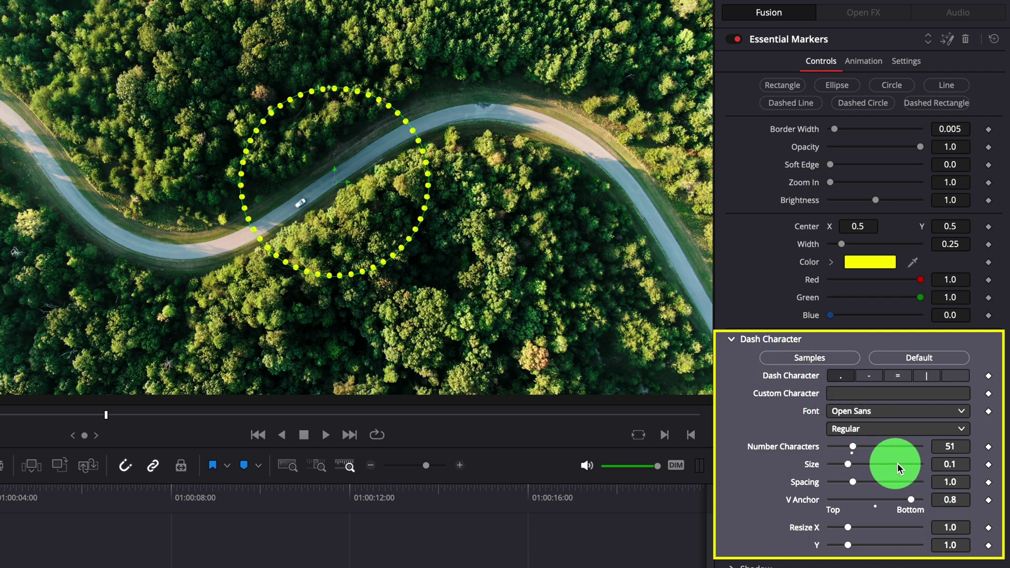
Cycle through the Samples dash presets on the circle, then restore Default
left_click(813, 360)
left_click(814, 362)
left_click(814, 362)
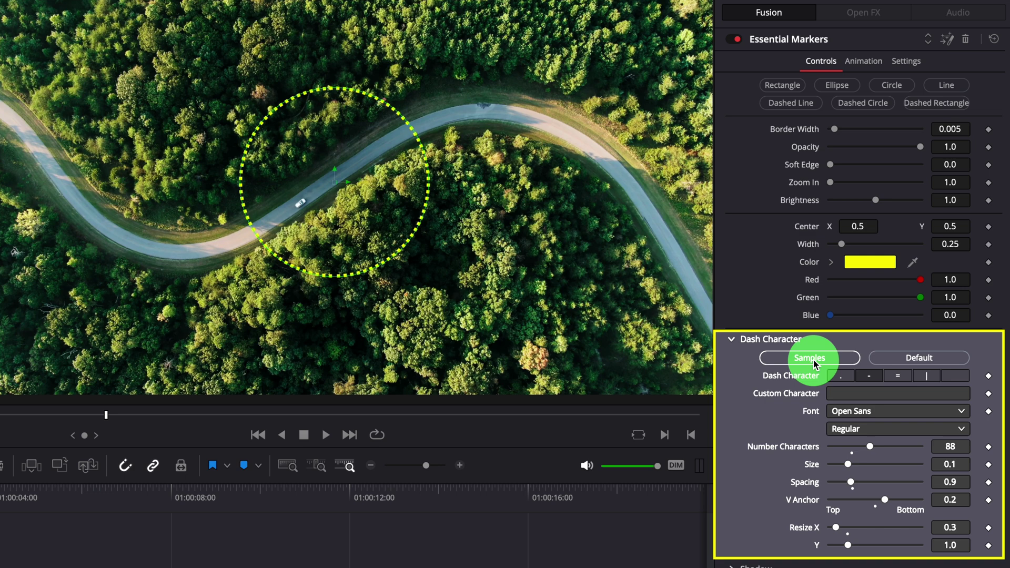
left_click(814, 362)
left_click(814, 361)
left_click(812, 361)
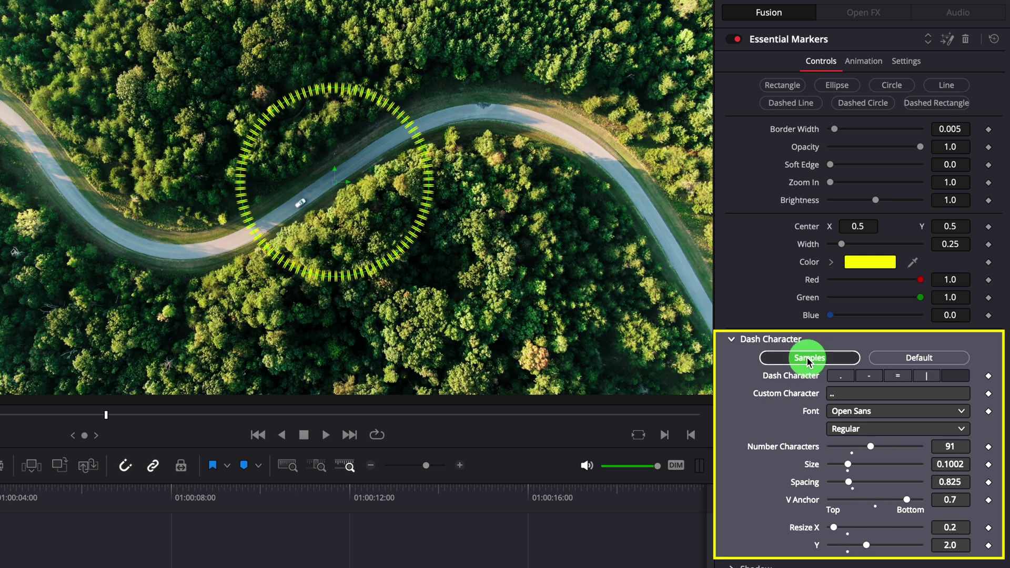
left_click(811, 361)
left_click(810, 362)
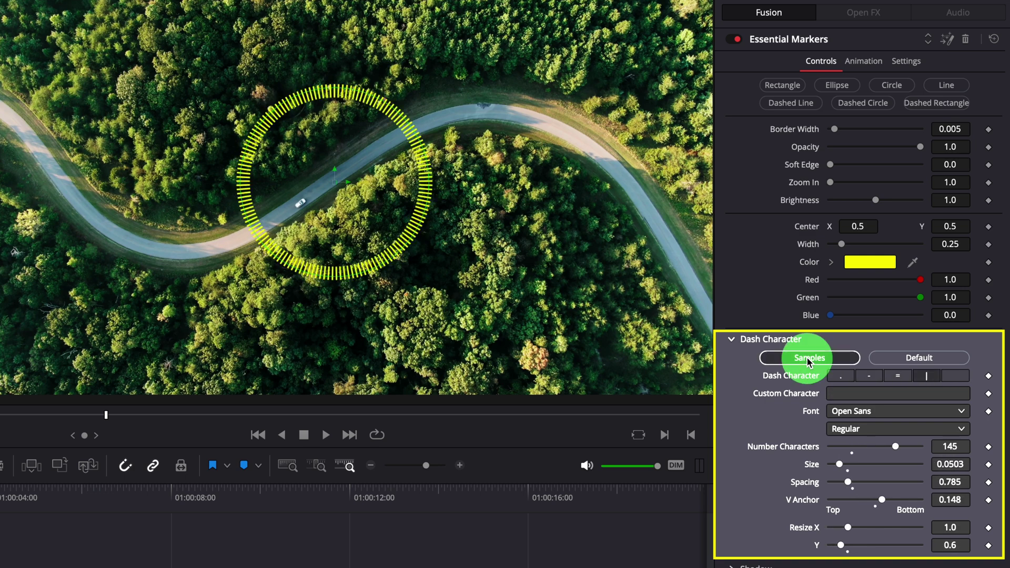
left_click(810, 362)
left_click(935, 361)
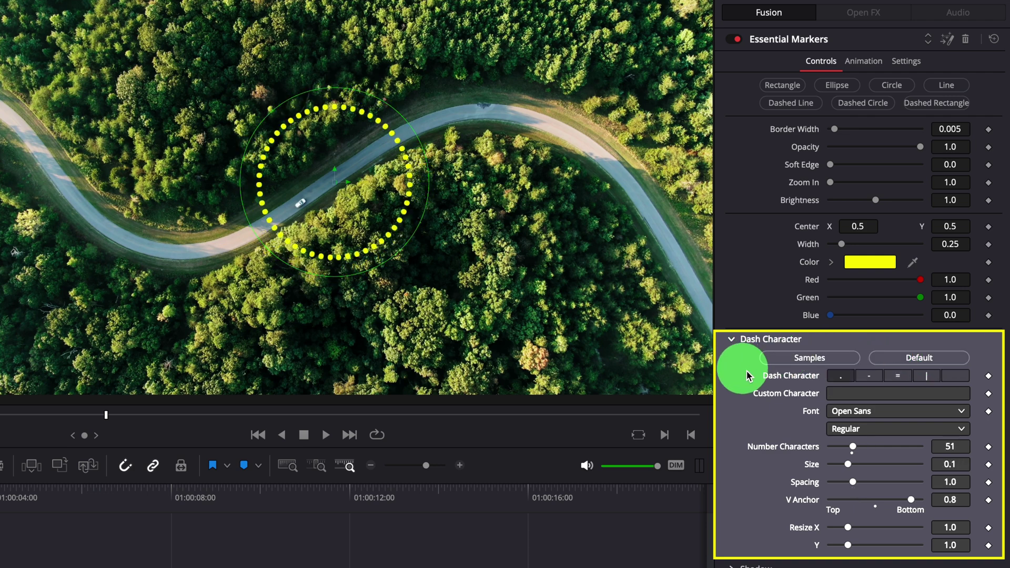
Test fewer dots, reset Number Characters to 51 and pick the fifth Dash Character style
left_click_drag(953, 447, 877, 451)
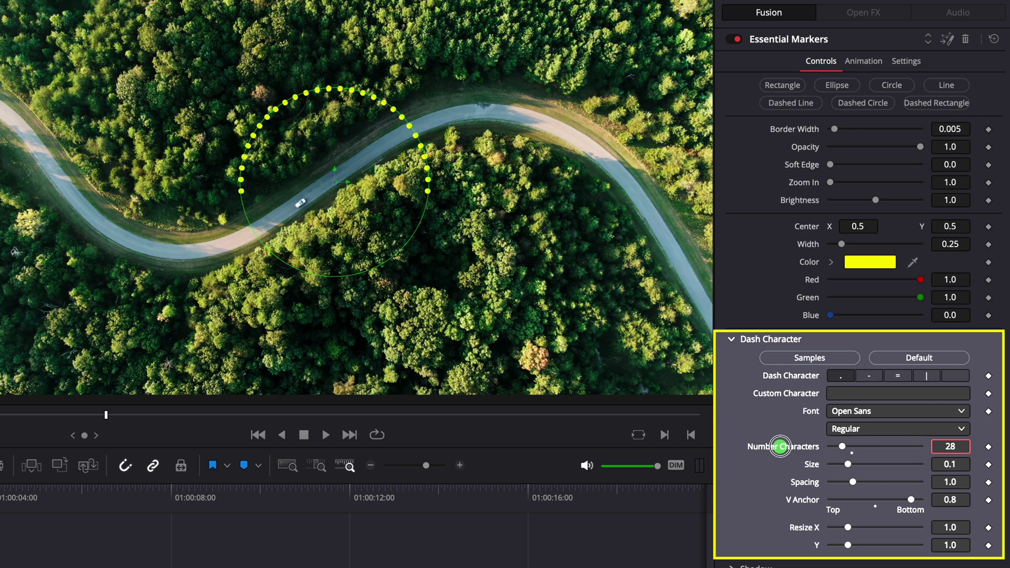
double_click(787, 448)
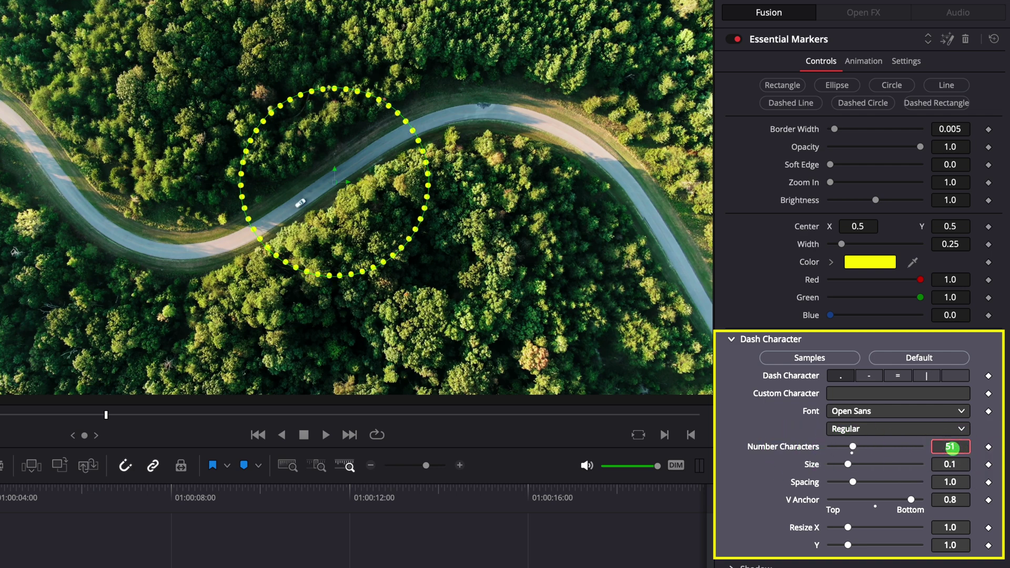
left_click(900, 445)
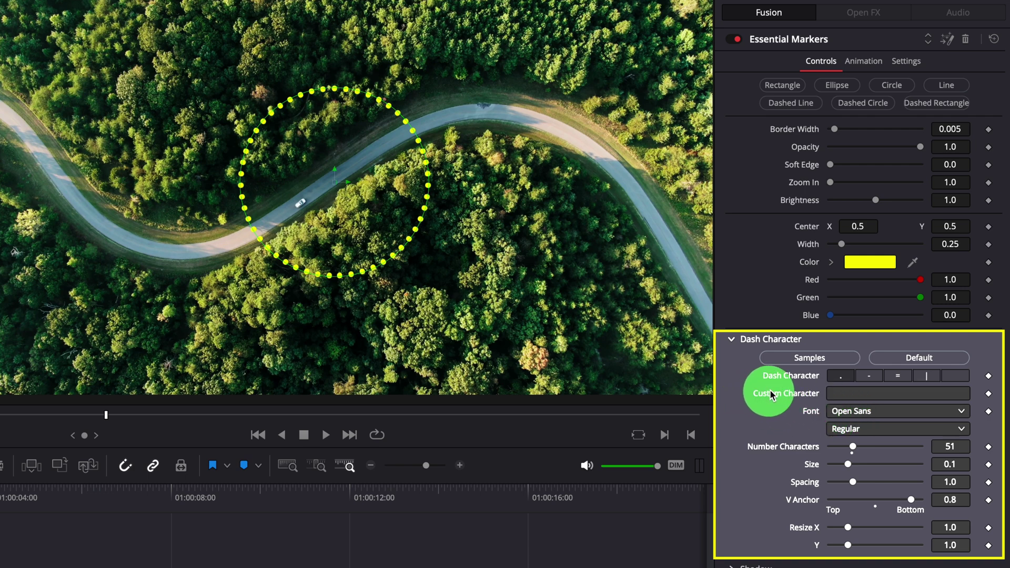
left_click(955, 380)
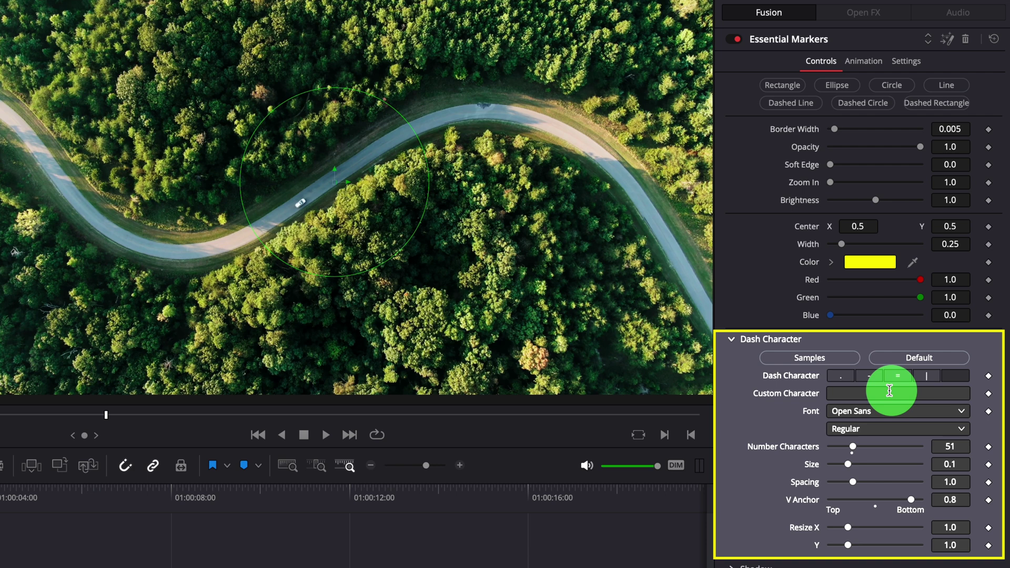
Enter a tilde as the custom dash character and adjust count, typing spacing 0.866
left_click(870, 394)
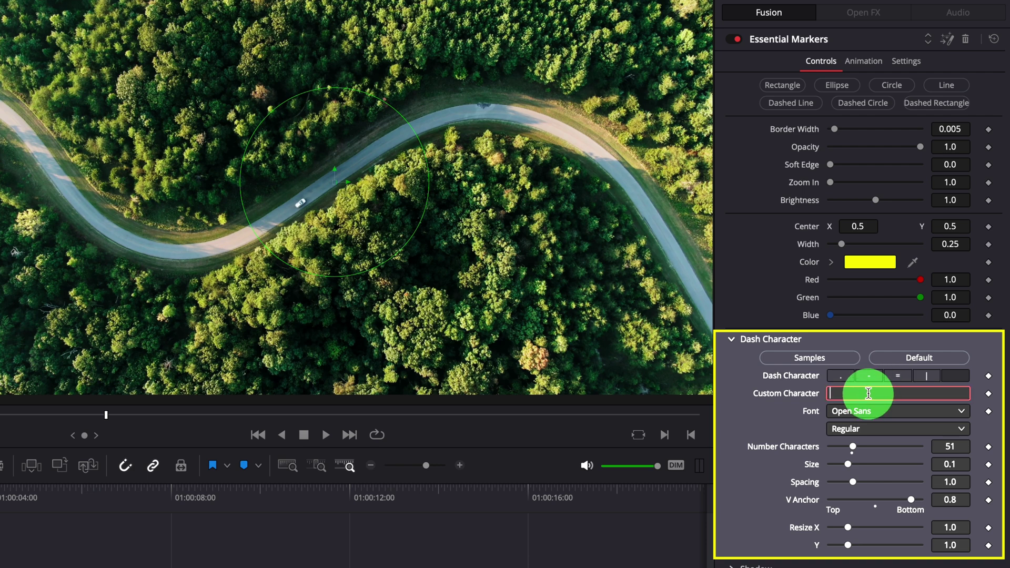
type("~")
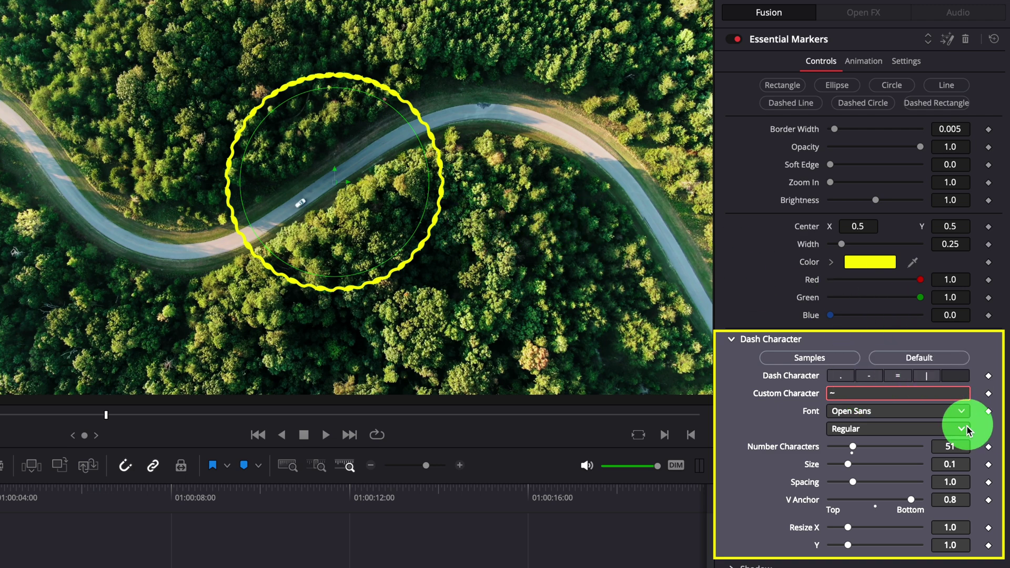
left_click(950, 447)
left_click_drag(856, 447, 745, 445)
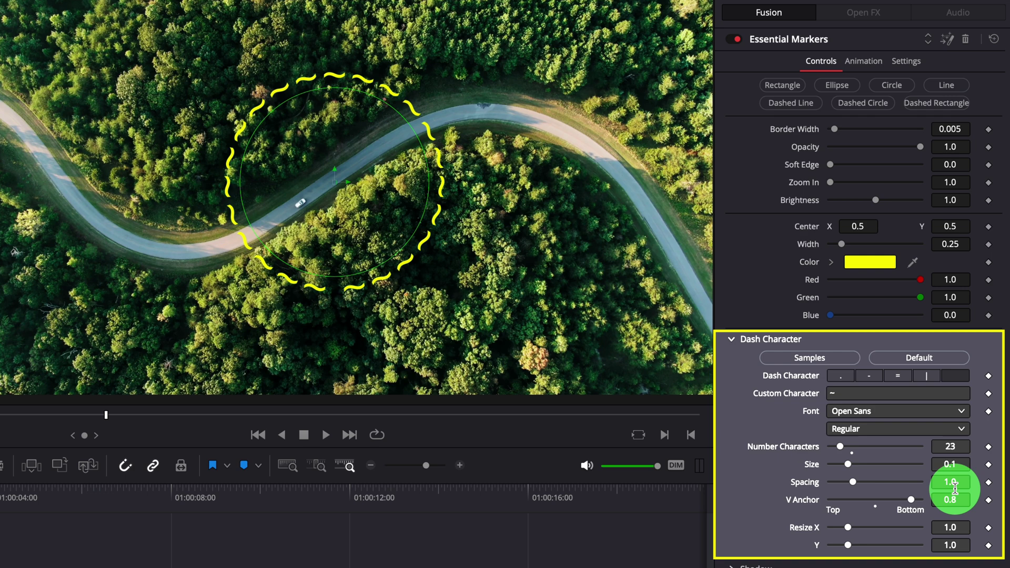
mouse_move(951, 483)
left_mouse_down()
mouse_move(858, 478)
mouse_move(868, 479)
left_mouse_up()
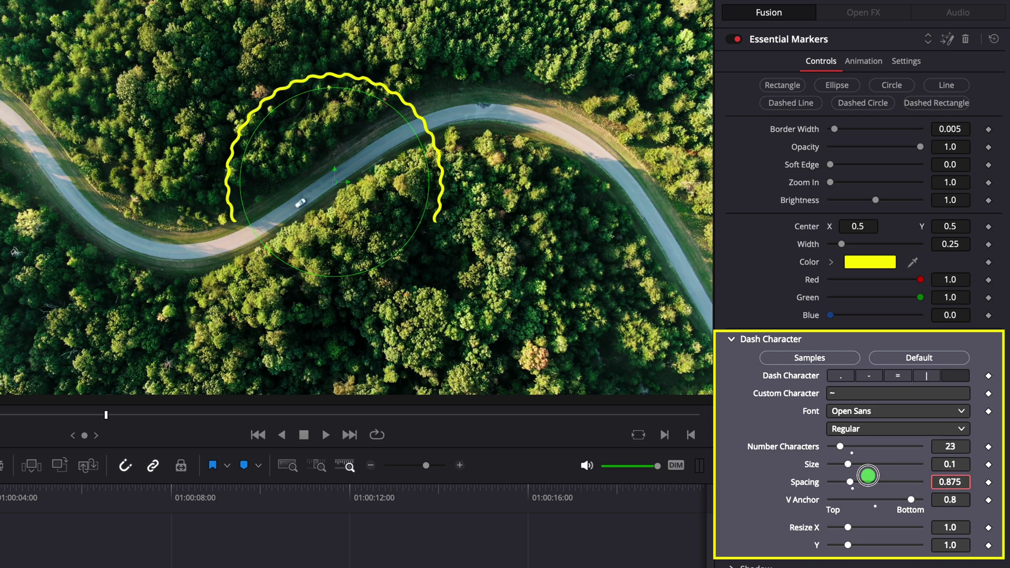
left_click_drag(950, 447, 990, 452)
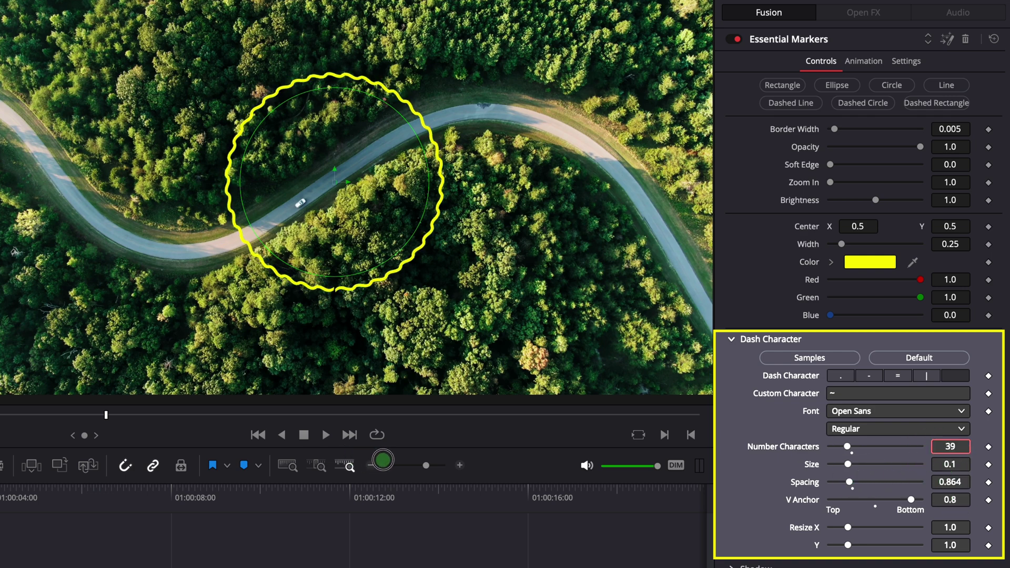
left_click(963, 483)
left_click(959, 481)
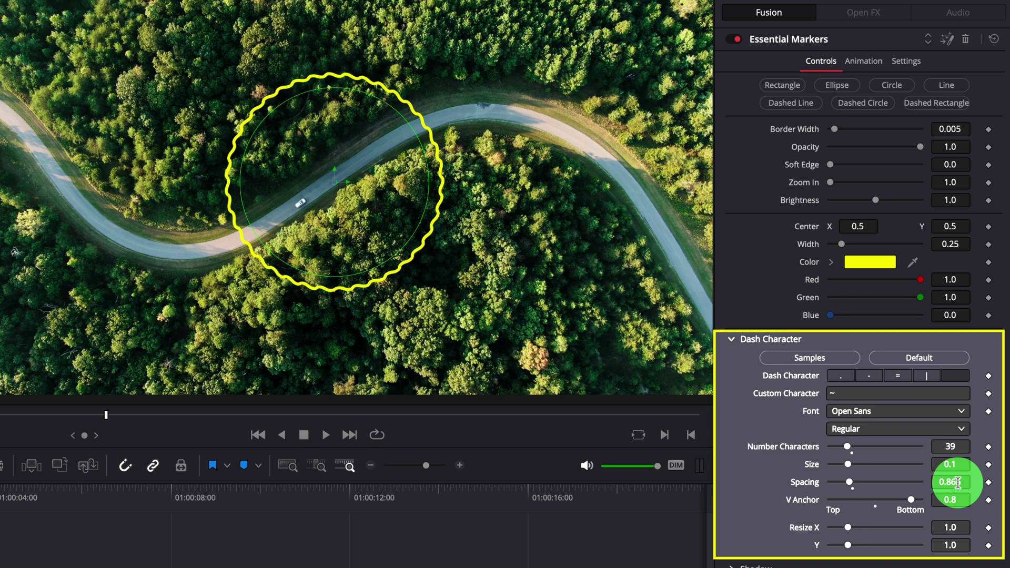
type("0.866")
left_click(904, 440)
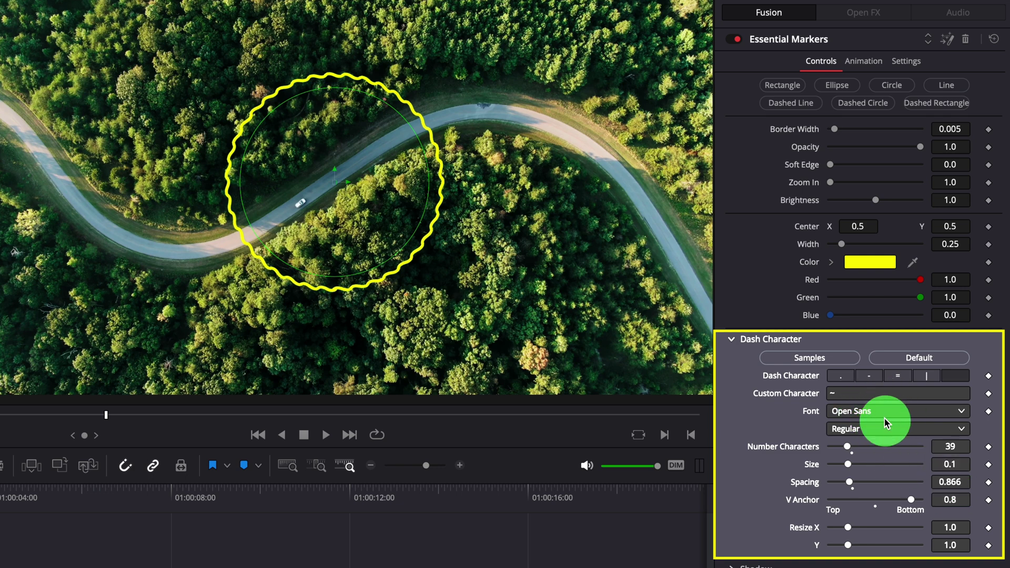
Set the font to Snell Roundhand and fine-tune to 34 characters at 0.851 spacing
left_click(880, 411)
scroll(887, 372, "down", 5)
scroll(900, 360, "down", 15)
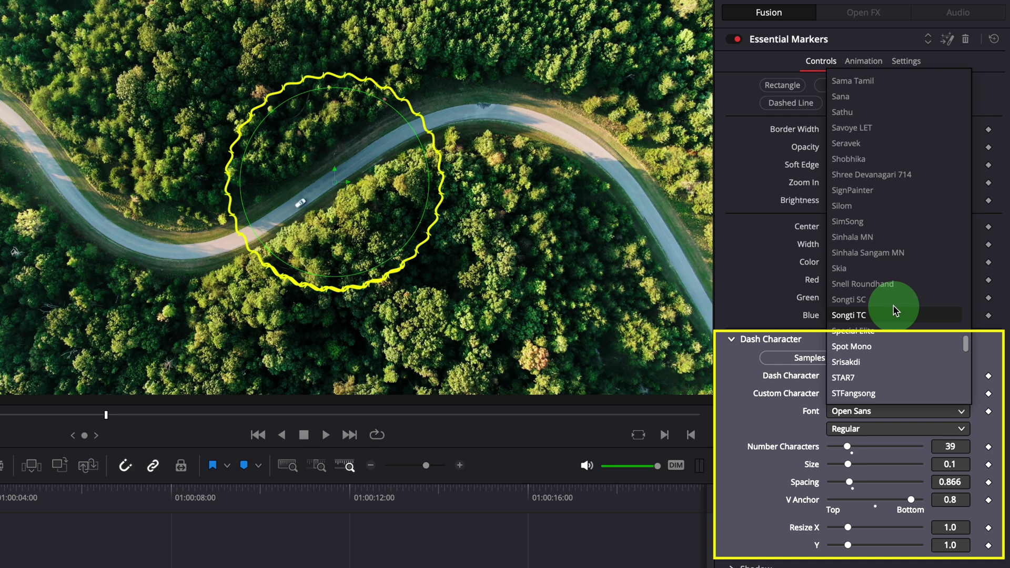
left_click(877, 284)
mouse_move(947, 445)
left_mouse_down()
mouse_move(991, 449)
mouse_move(955, 447)
left_mouse_up()
left_click_drag(949, 481, 950, 477)
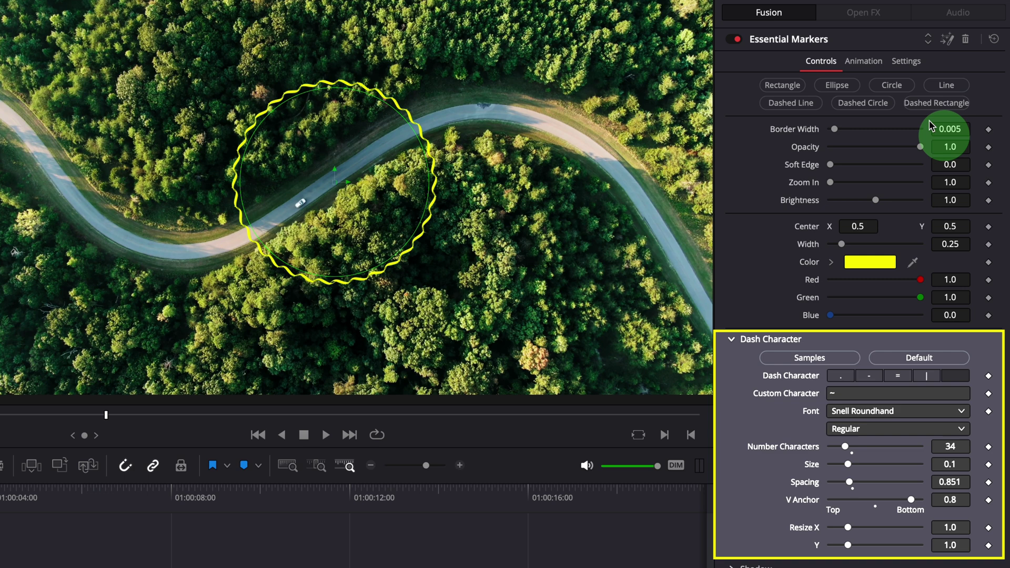
Switch the wavy marker to the Dashed Rectangle preset and lower V Anchor from 0.8 to 0.282
left_click(937, 103)
left_click(431, 113)
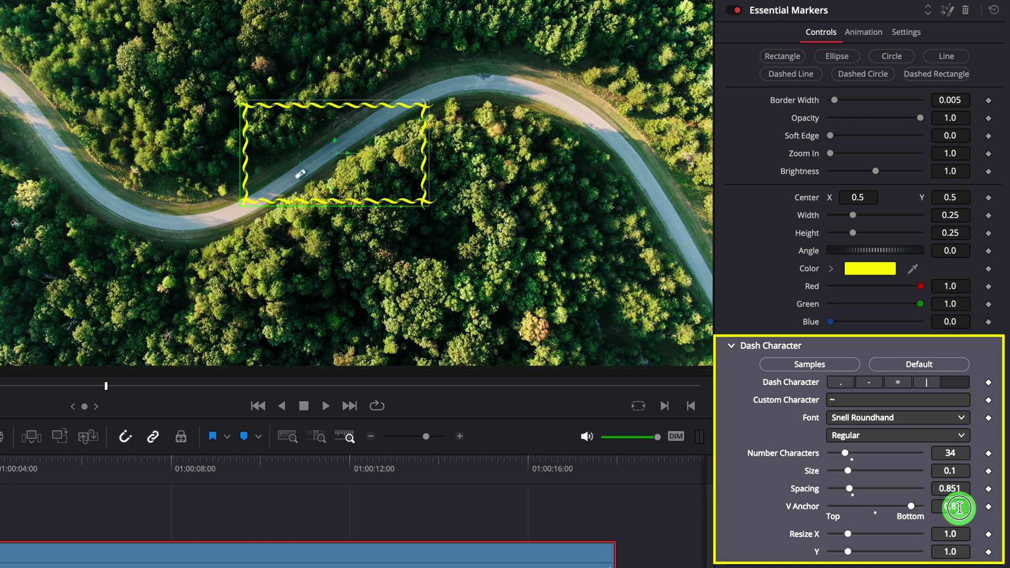
left_click_drag(960, 508, 697, 427)
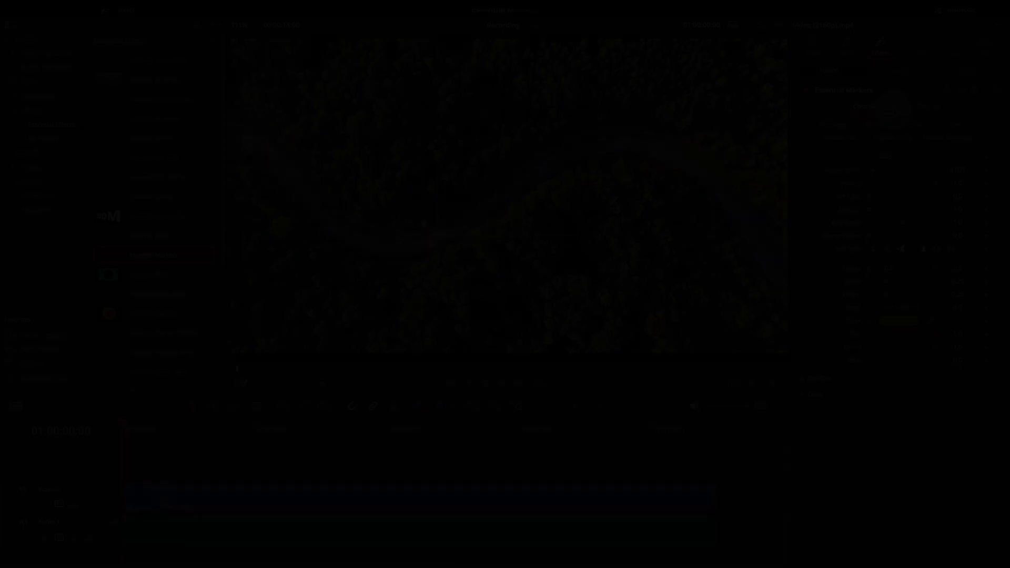
Set the animation Start Position to 0.087 and play from the clip start to watch the draw-on
left_click(892, 109)
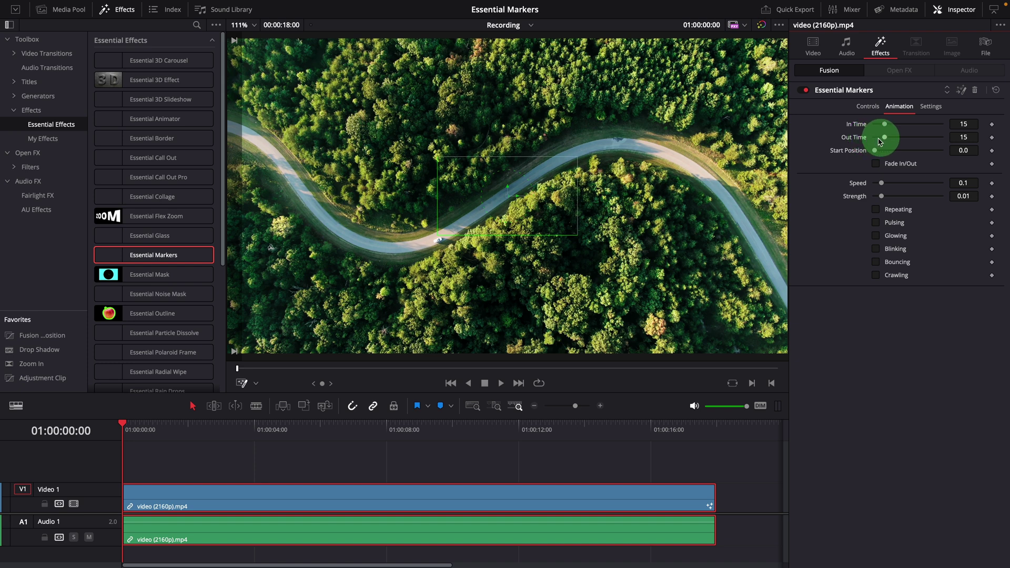
mouse_move(175, 424)
left_mouse_down()
mouse_move(153, 436)
mouse_move(122, 431)
mouse_move(133, 431)
left_mouse_up()
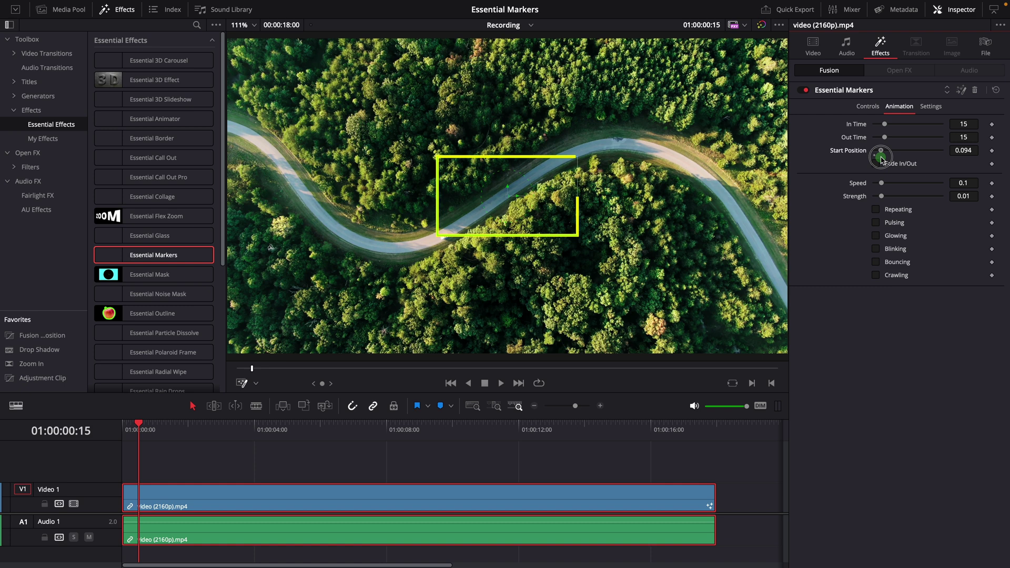
left_click_drag(138, 427, 129, 427)
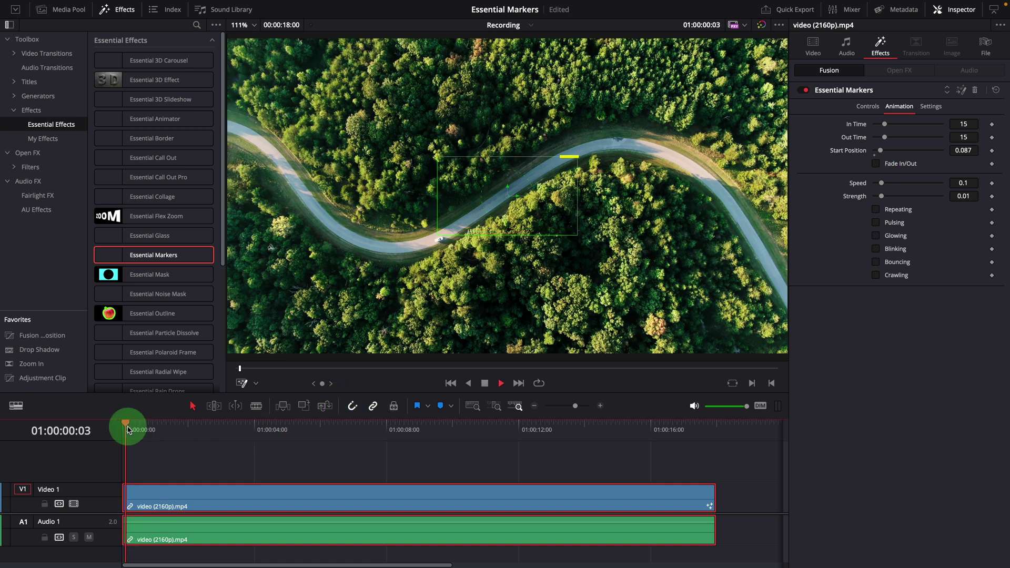
key("space")
key("space")
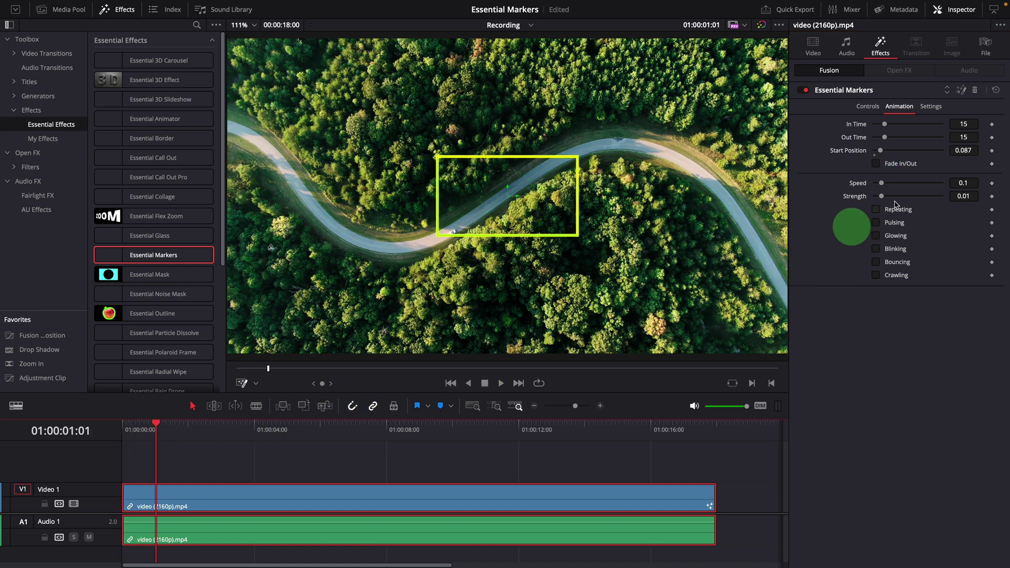
Try a zero draw-on In Time, preview it, then undo back to In and Out Time 15
left_click(886, 127)
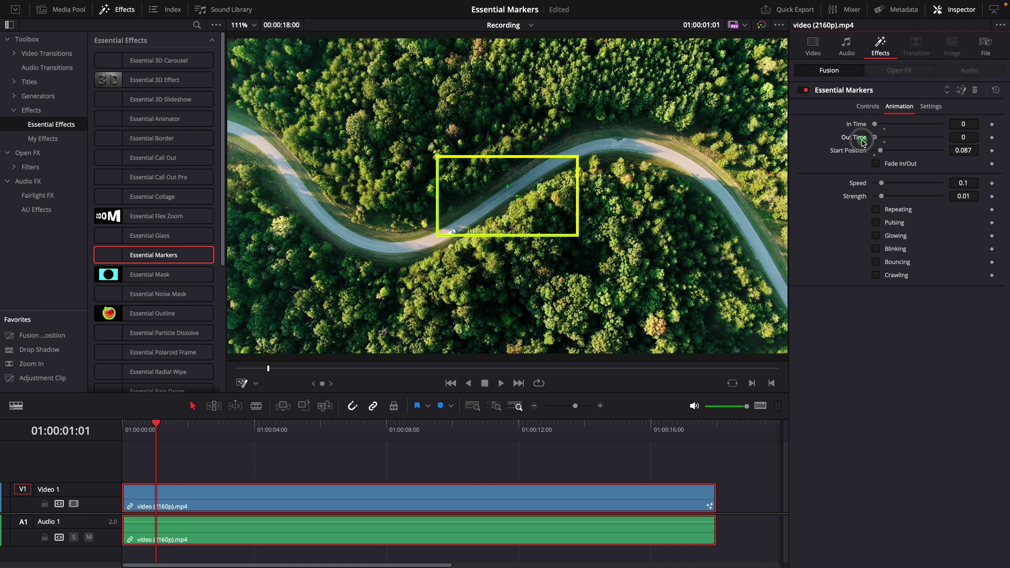
left_click(127, 430)
key("space")
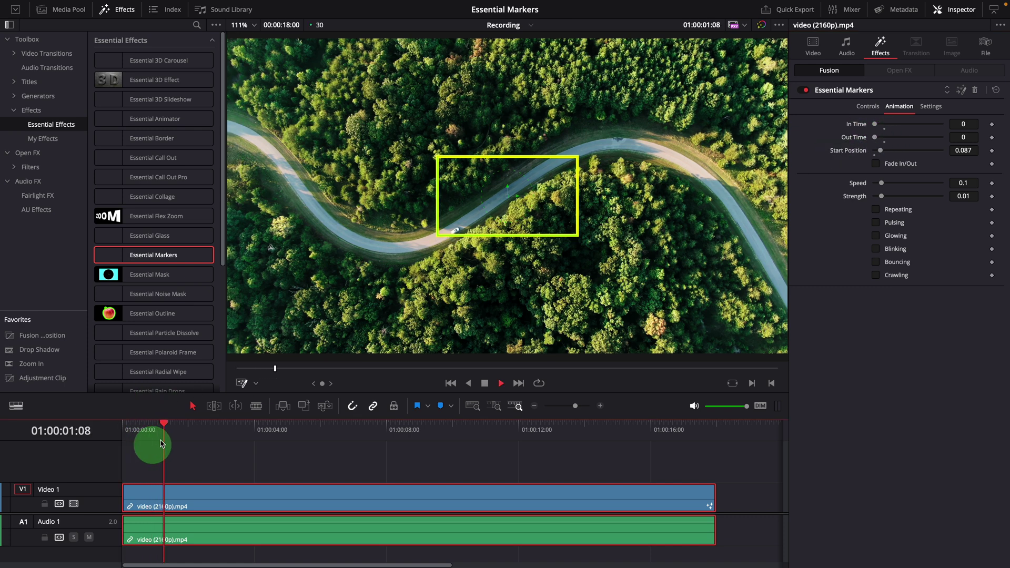
key("space")
key("Home")
Turn on Fade In/Out and preview the fading rectangle from the clip start
left_click(885, 124)
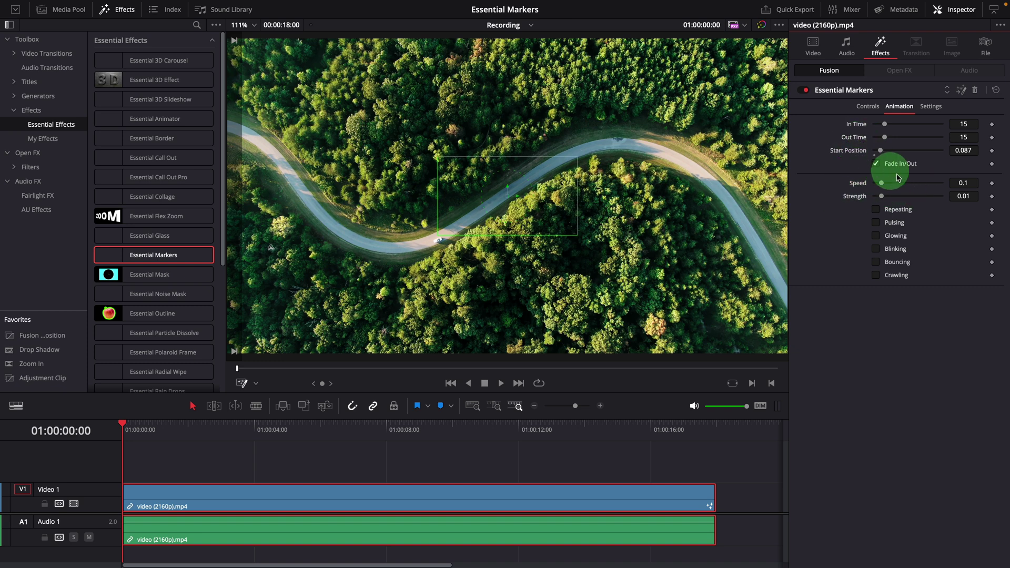
key("space")
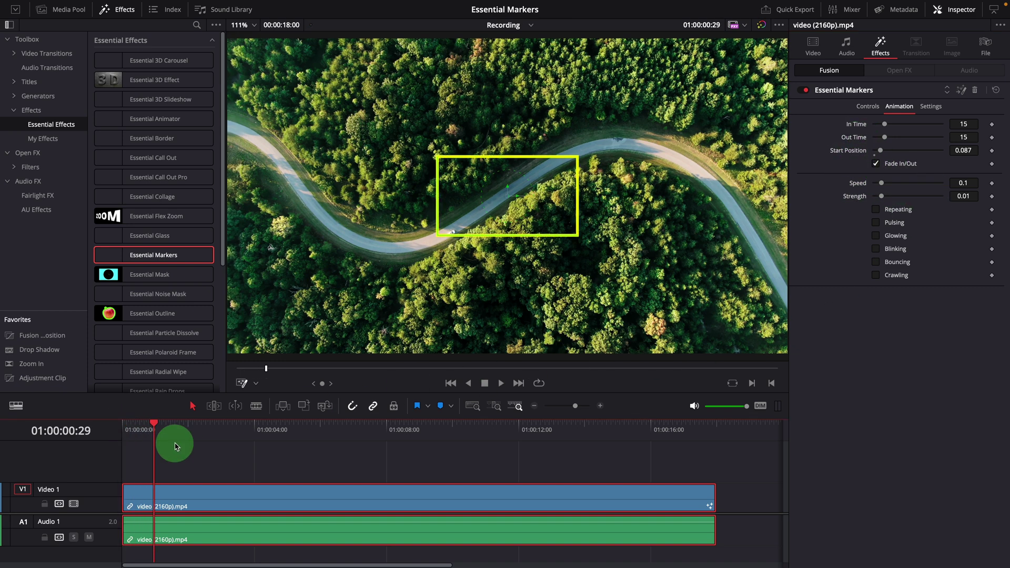
key("j")
key("space")
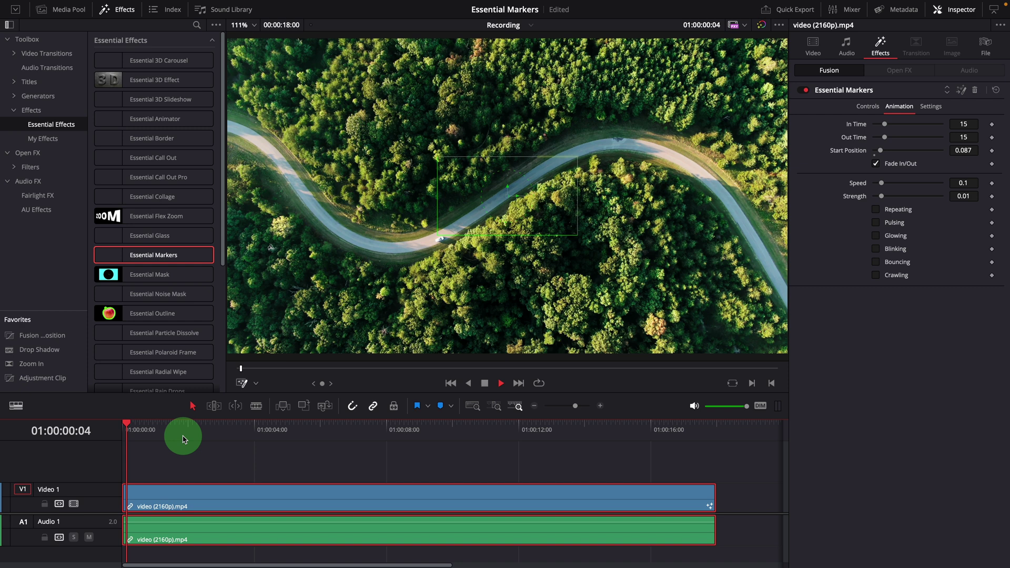
key("space")
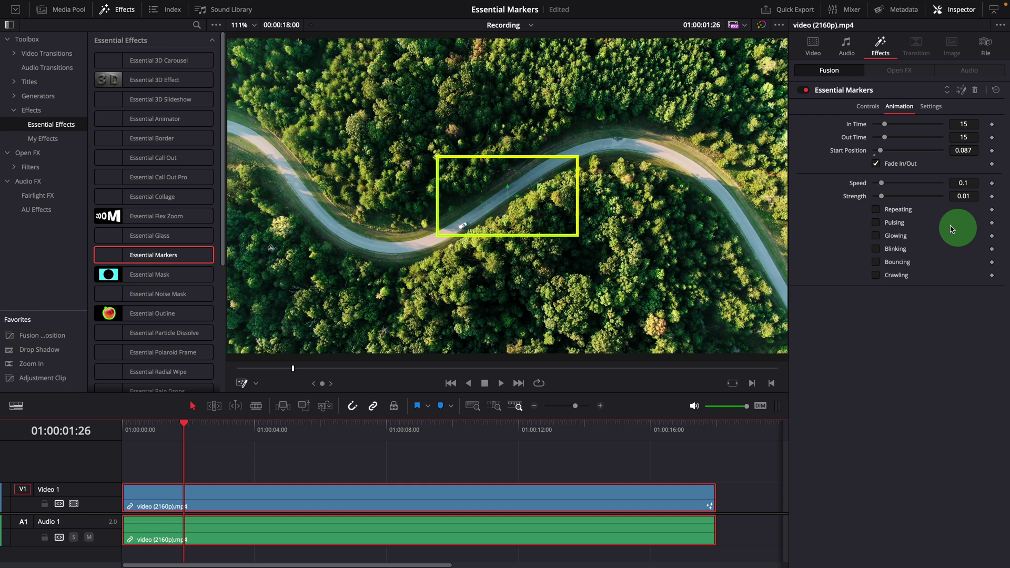
Turn on Repeating, raise Speed to 0.3, and play to watch the rectangle redraw in a loop
left_click(877, 210)
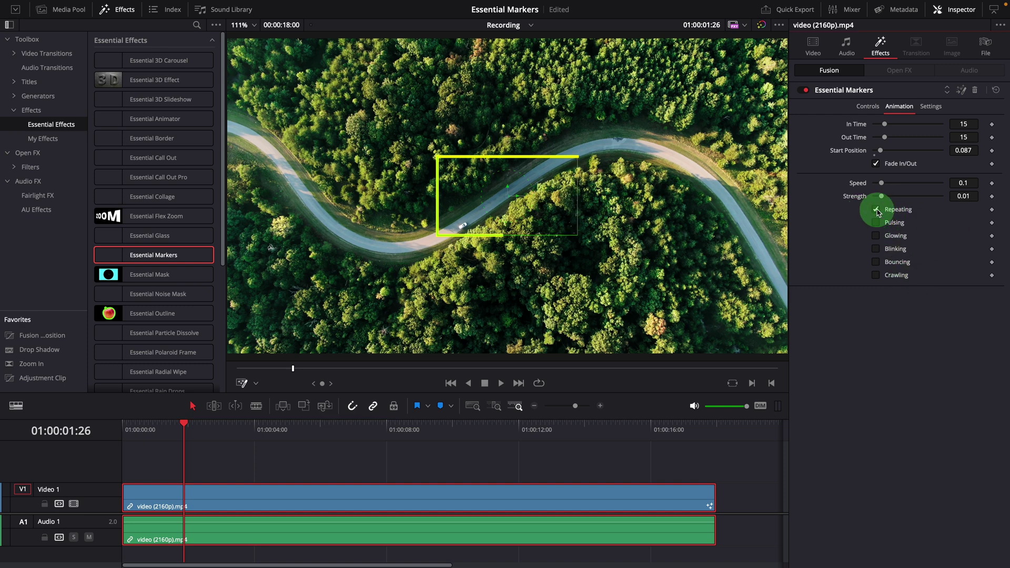
left_click(277, 449)
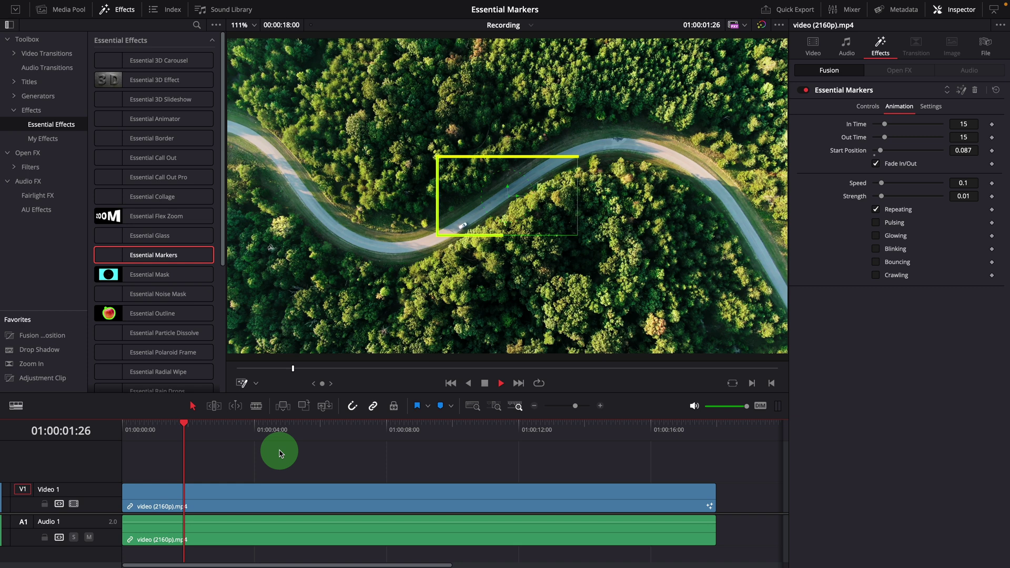
key("space")
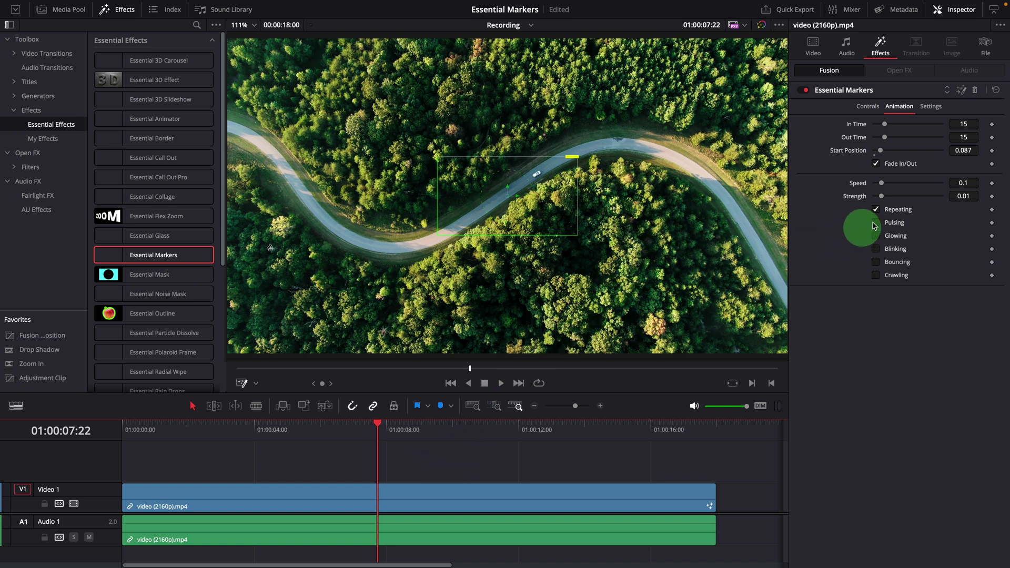
left_click(892, 184)
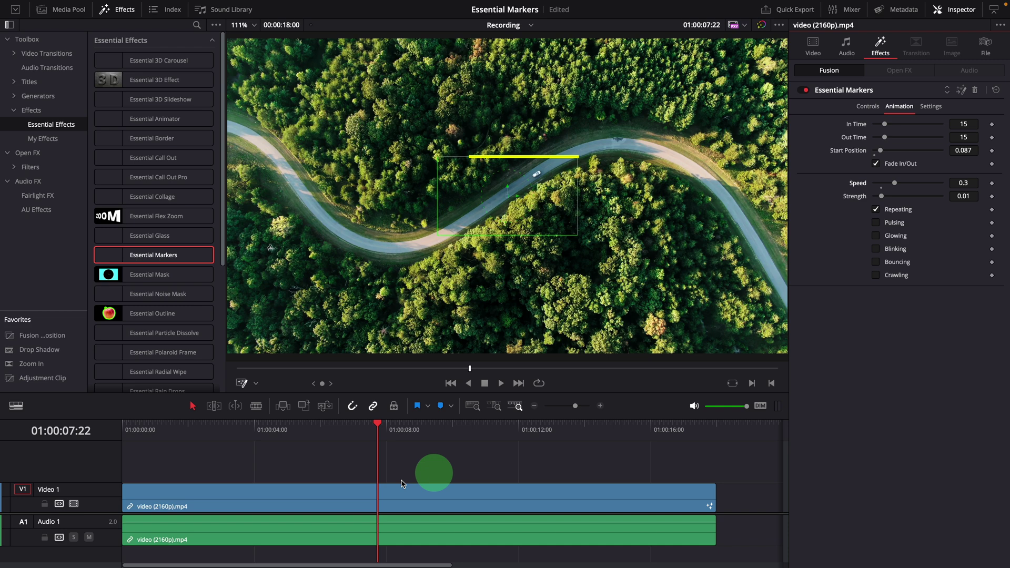
key("space")
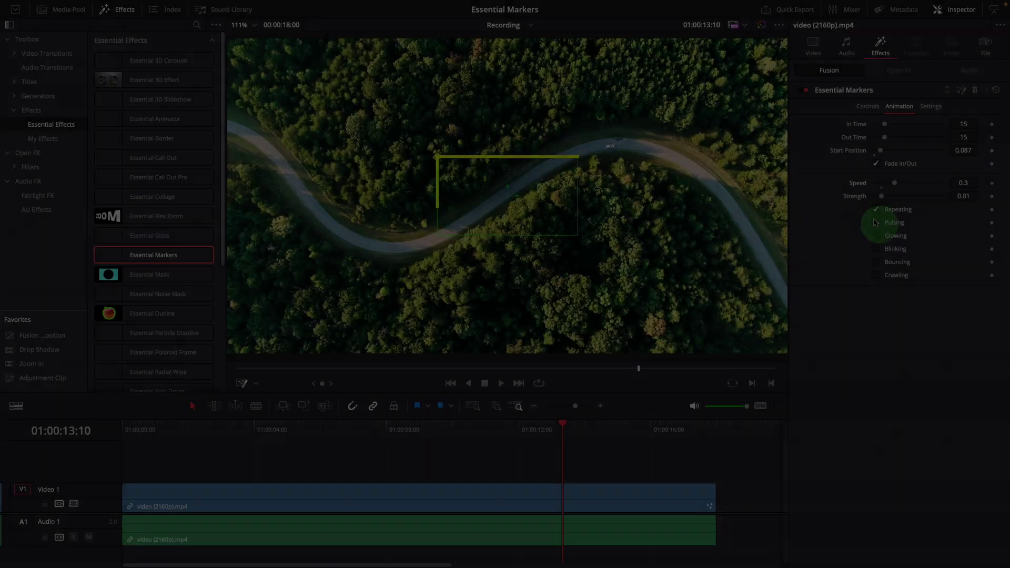
Switch the animation to Pulsing with Strength 0.03 and preview it, stopping near 11 seconds
left_click(876, 222)
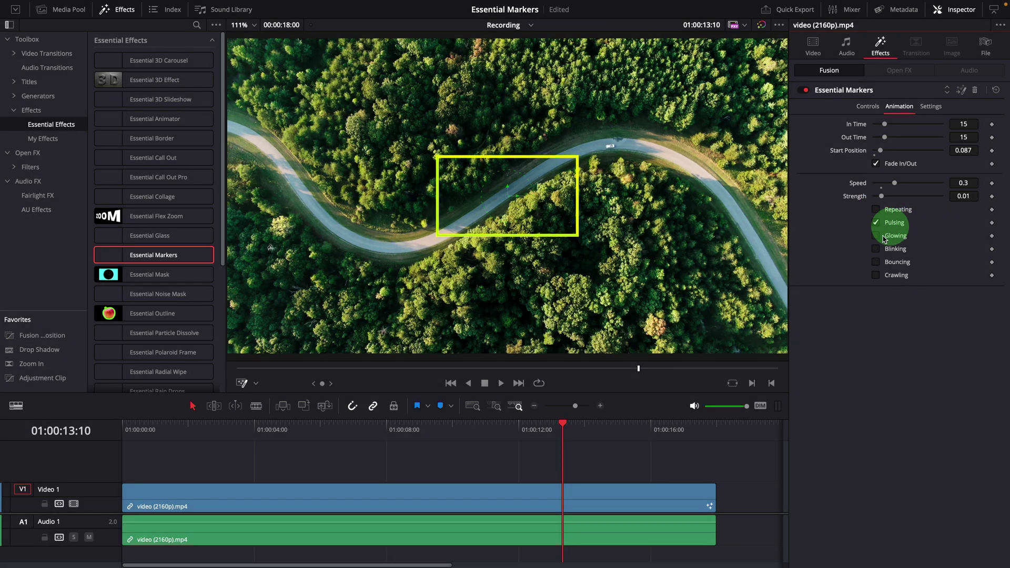
left_click(181, 433)
key("space")
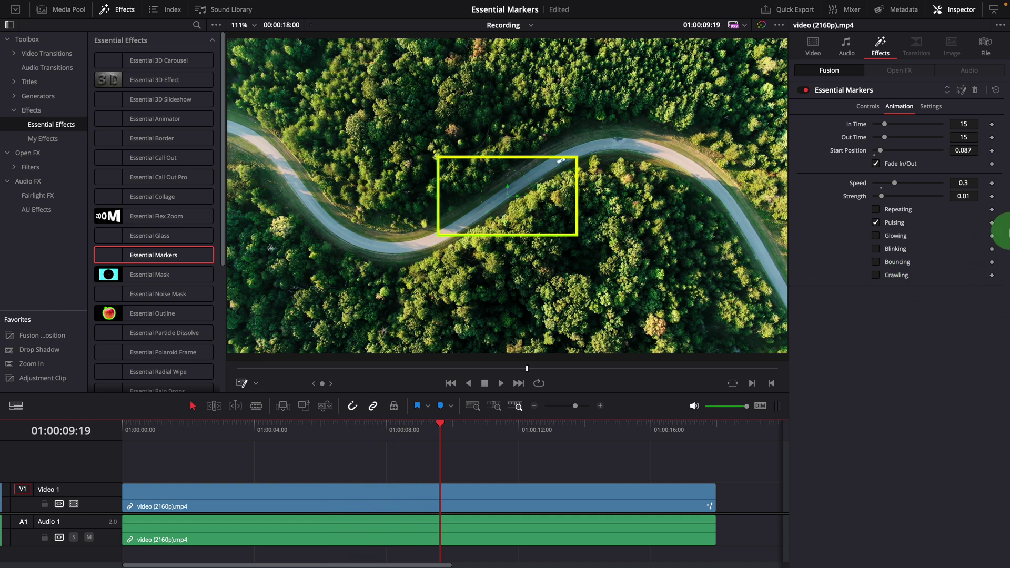
left_click_drag(882, 196, 888, 200)
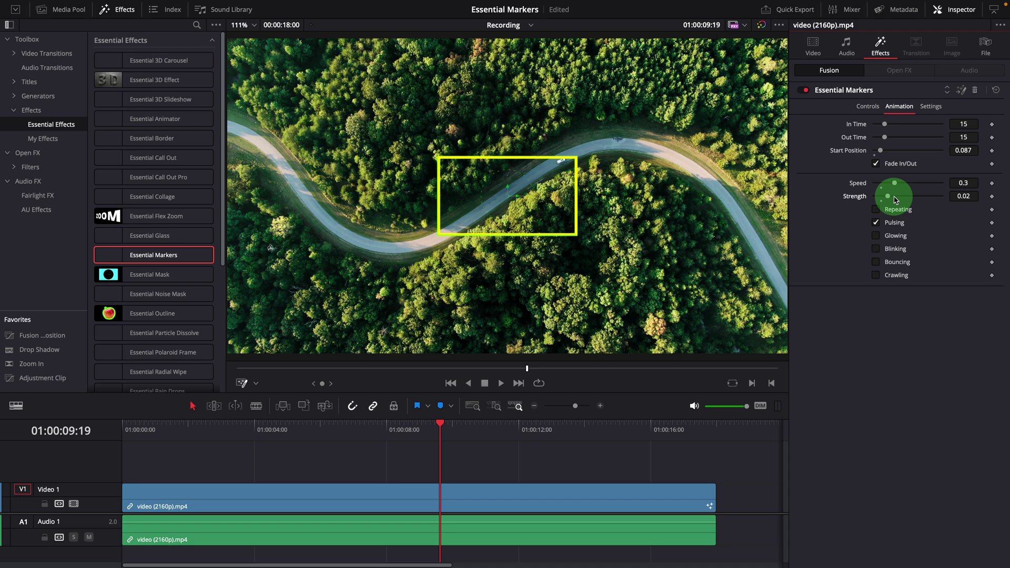
key("space")
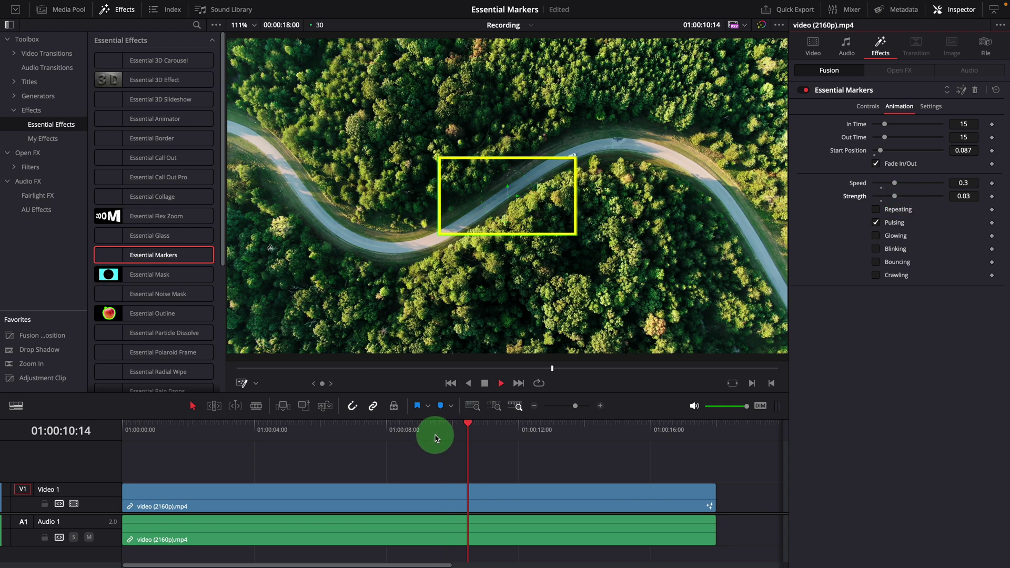
left_click(515, 452)
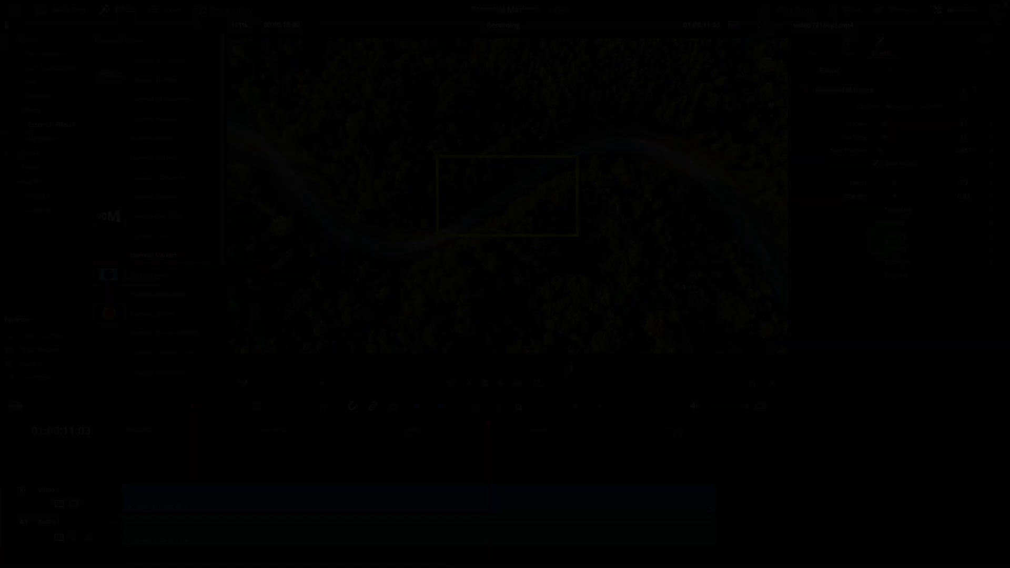
Try the Glowing effect, then preview the bouncing marker from about 10 seconds
left_click(876, 235)
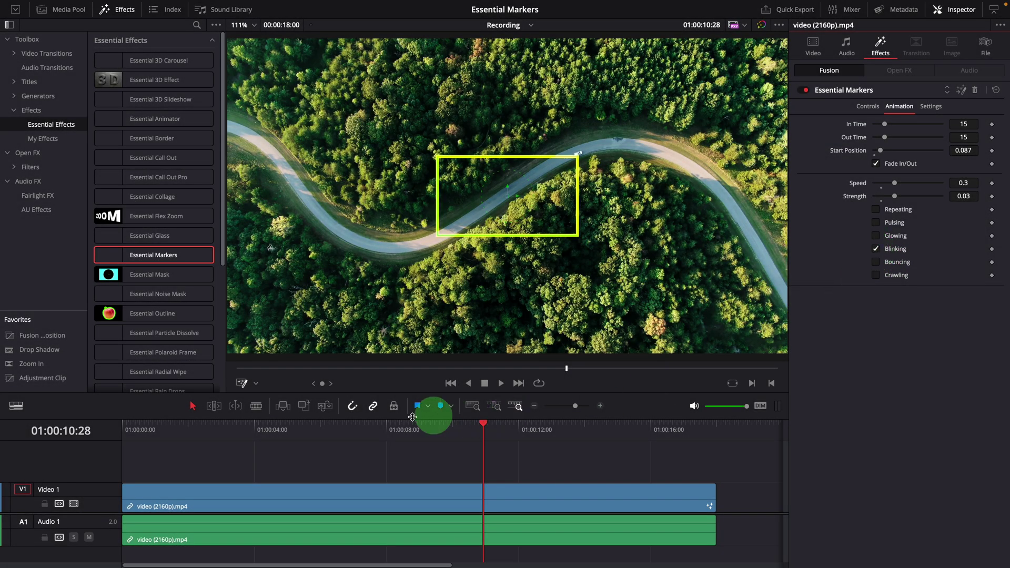
left_click(261, 428)
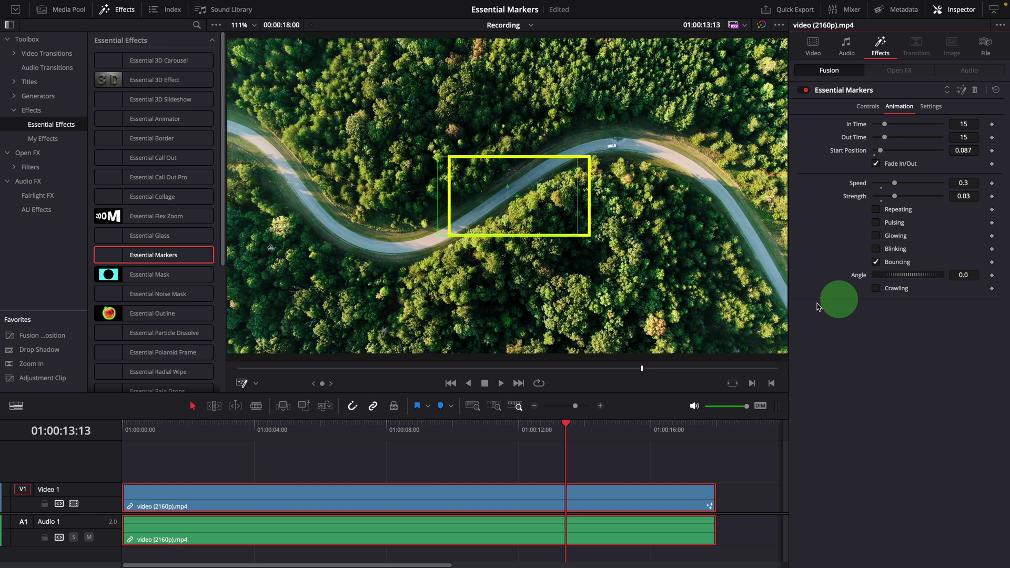
left_click_drag(484, 438, 468, 435)
key("space")
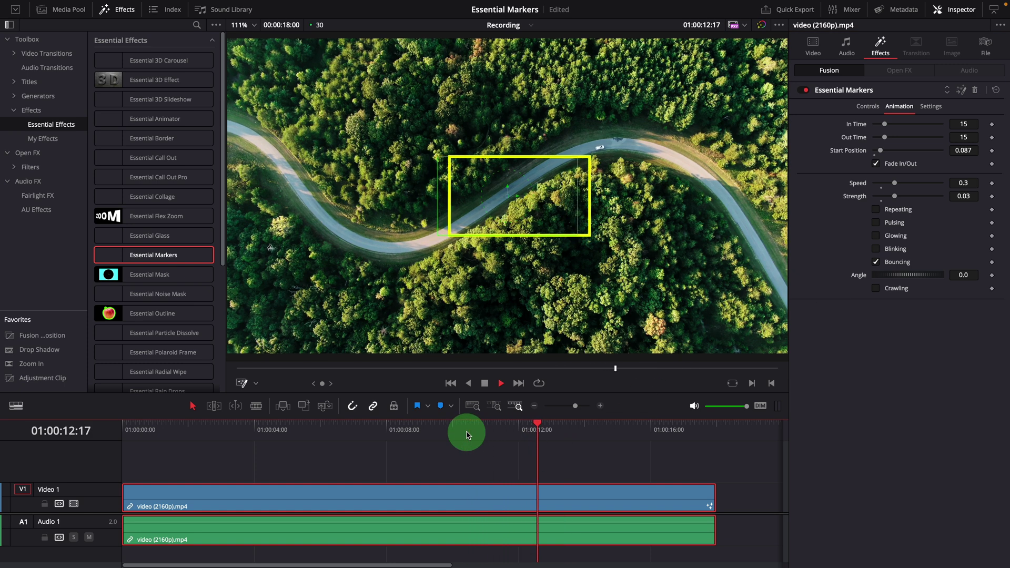
Set the bounce Angle to 52.2 and replay from about 10 seconds
left_click_drag(914, 274, 921, 275)
left_click(451, 431)
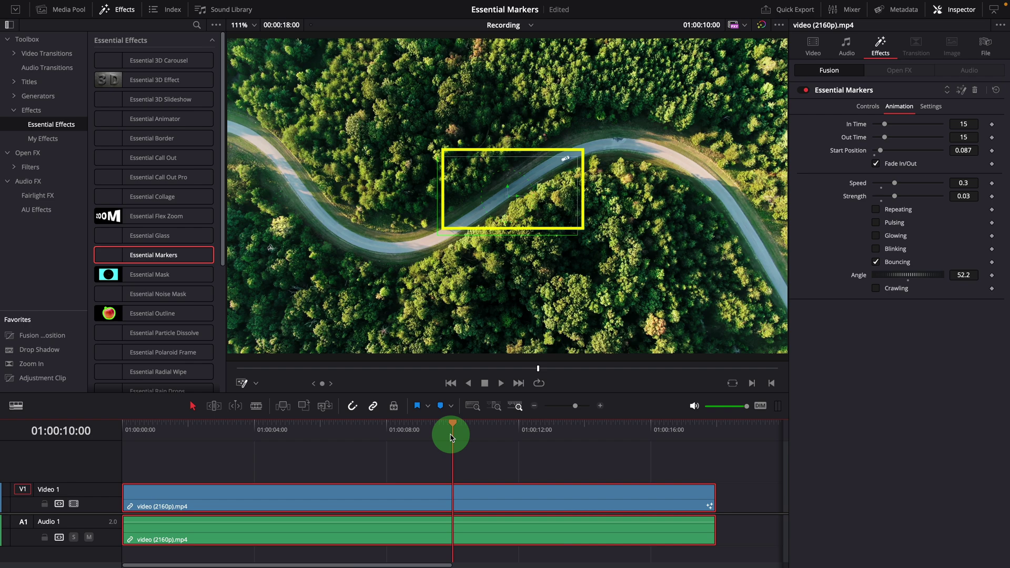
key("space")
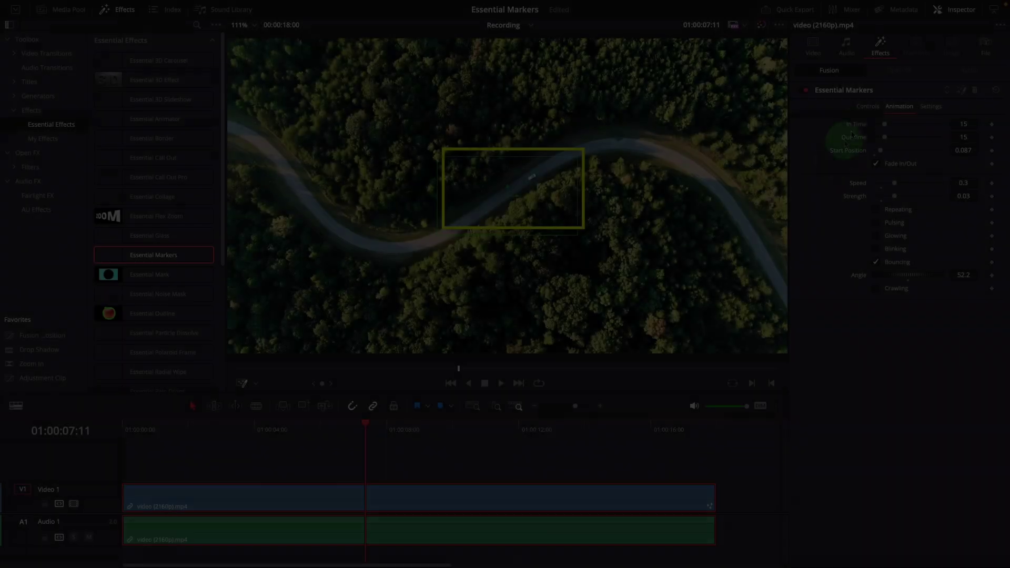
Change the marker to a straight Line shape with an arrowhead
left_click(868, 106)
left_click(962, 125)
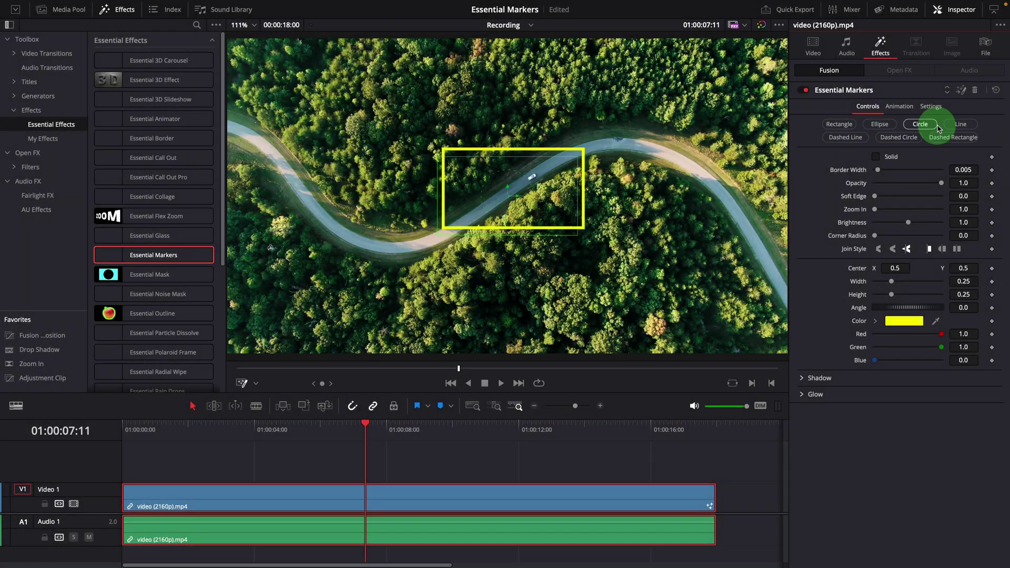
left_click(879, 170)
left_click(876, 157)
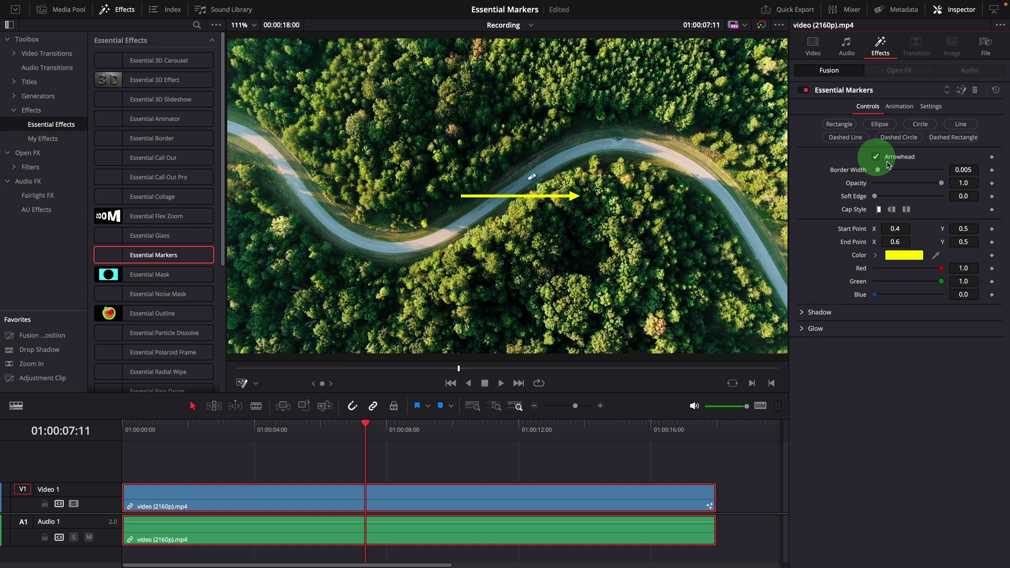
left_click(347, 430)
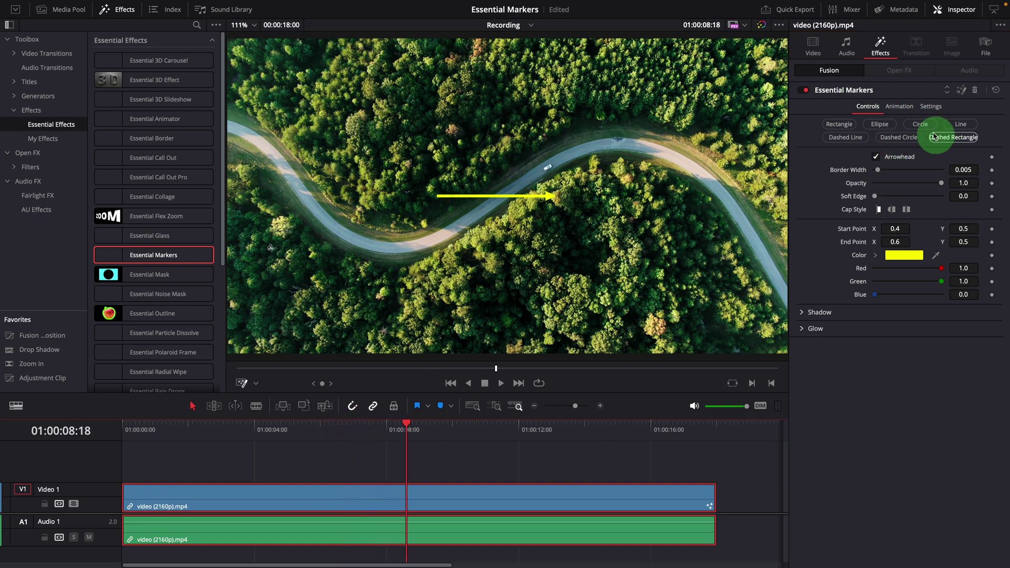
Preview the yellow arrow bouncing, checking it around 13 seconds
left_click(900, 106)
left_click(889, 265)
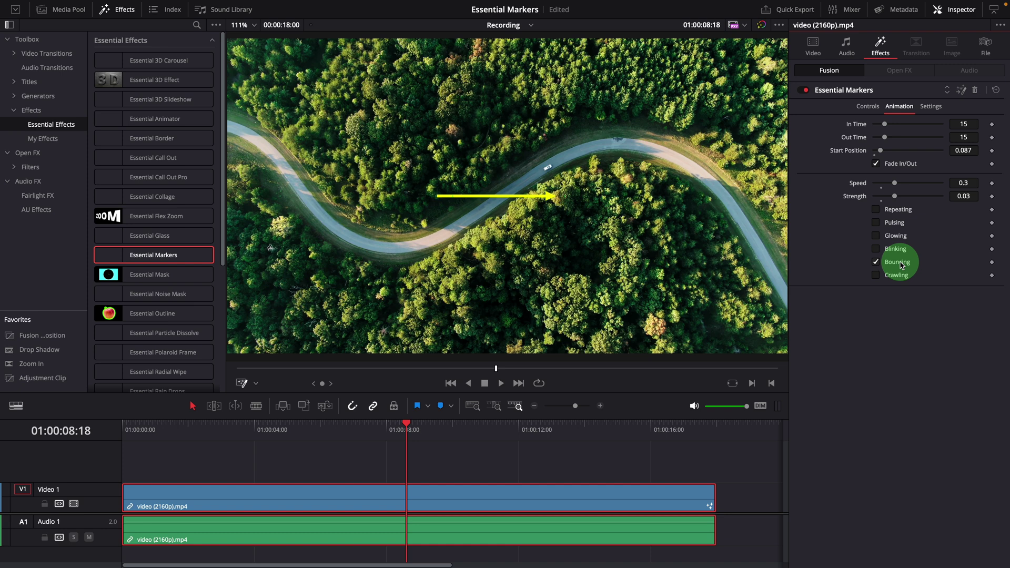
left_click(594, 209)
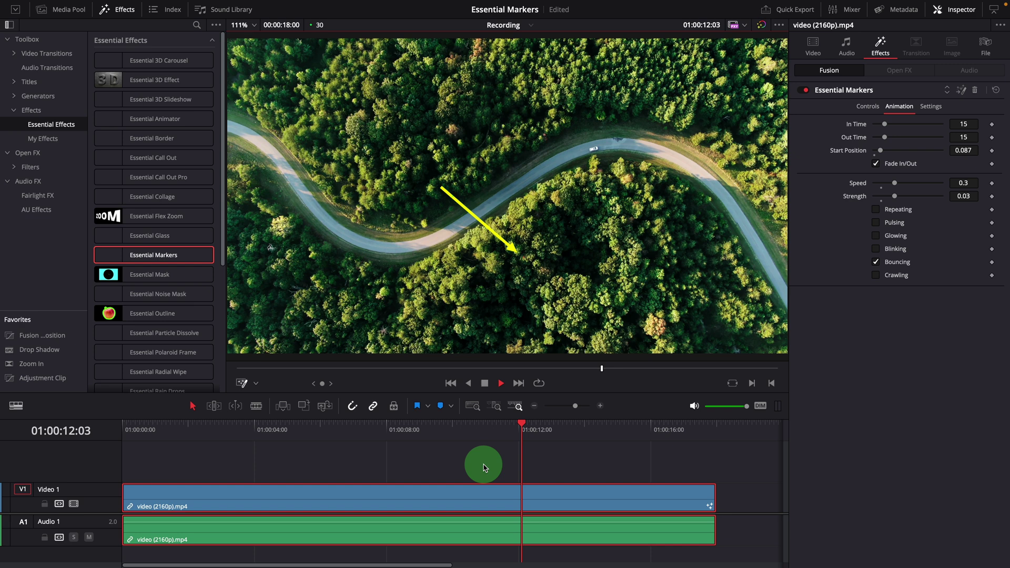
left_click(558, 423)
left_click(528, 256)
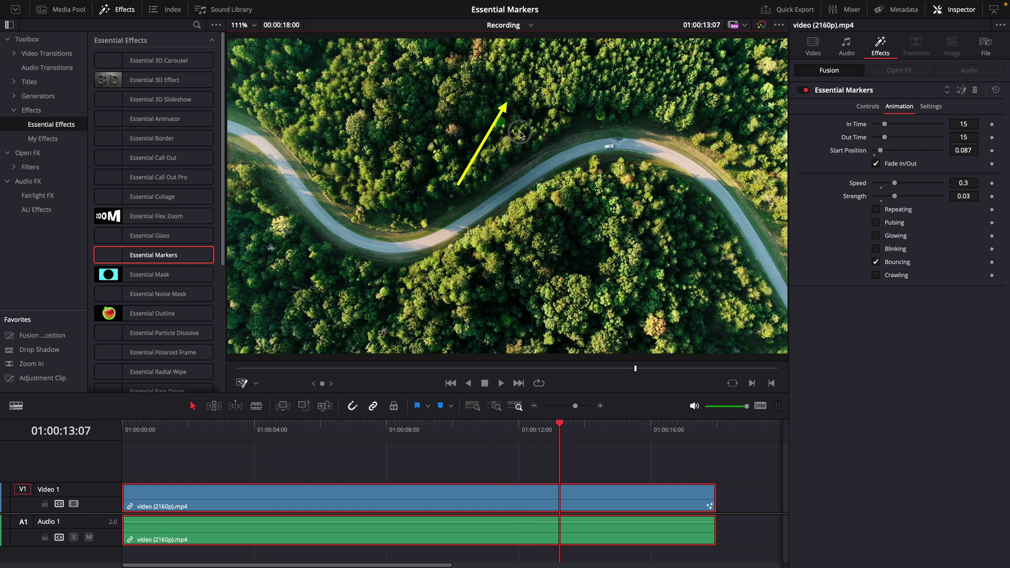
key("space")
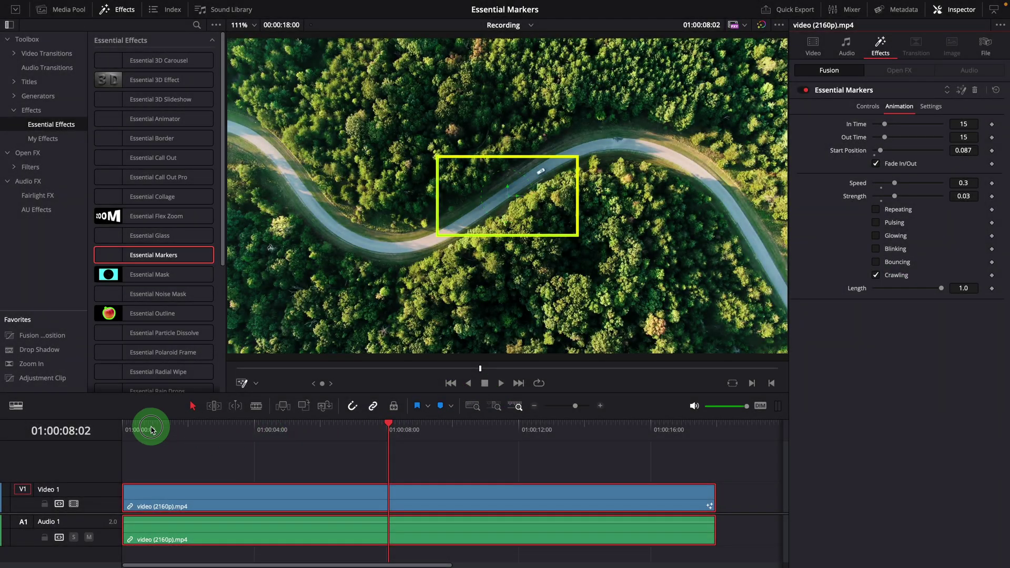
Play the crawling rectangle from the clip start, pausing around 4 and 11 seconds
left_click(148, 428)
key("space")
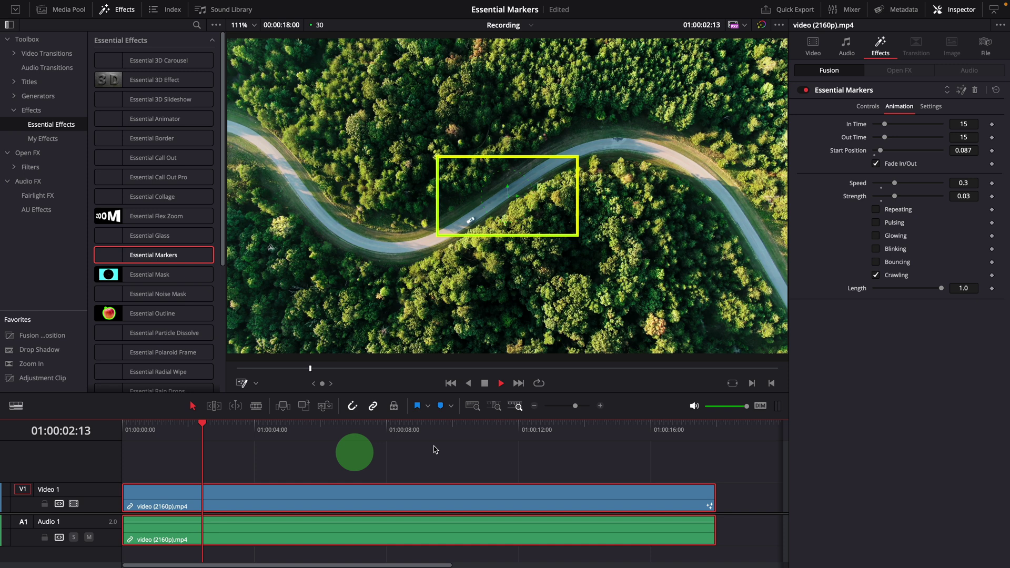
key("space")
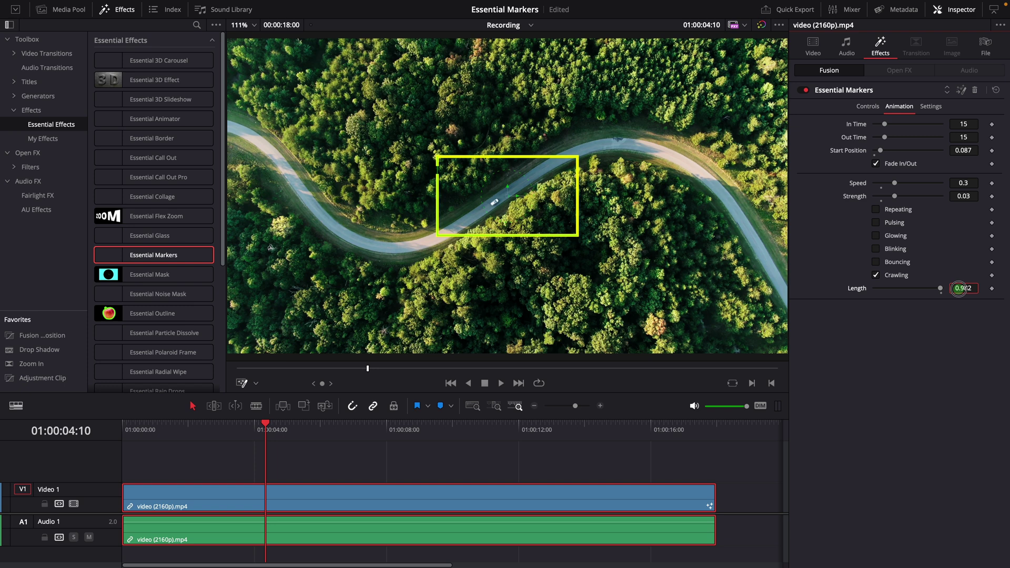
key("space")
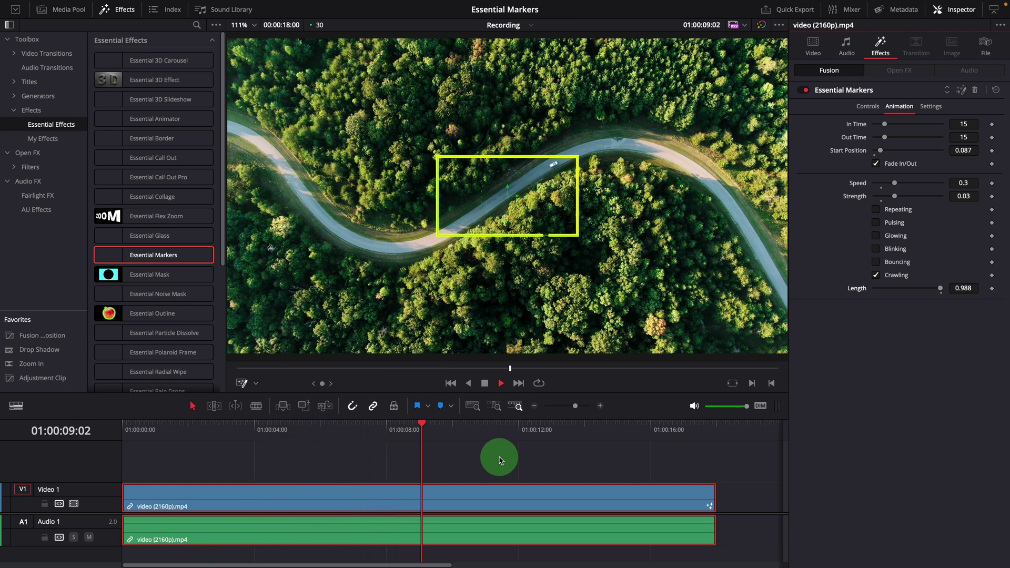
key("space")
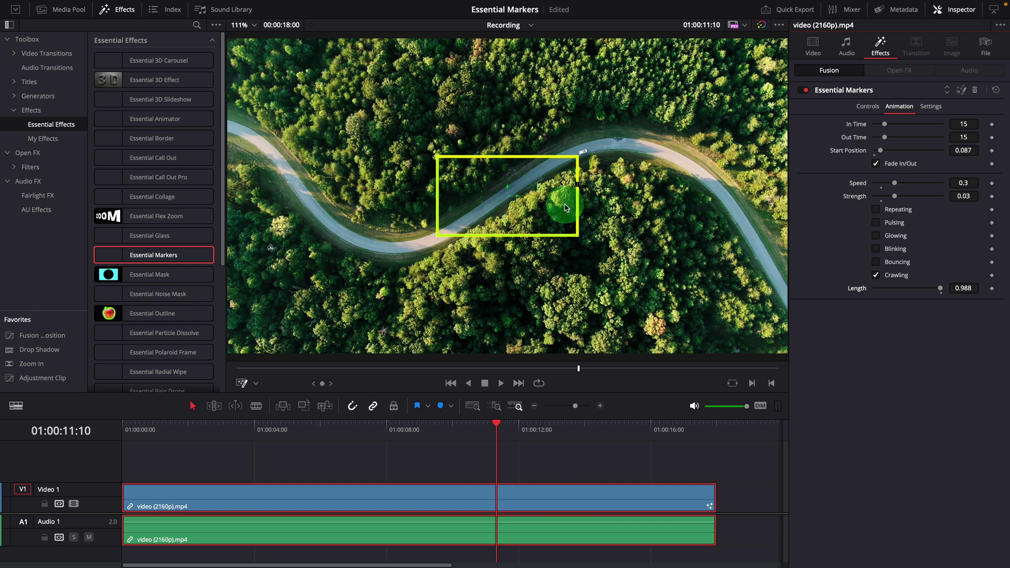
Change the marker shape to Dashed Rectangle and preview it from about 5 seconds
left_click(872, 109)
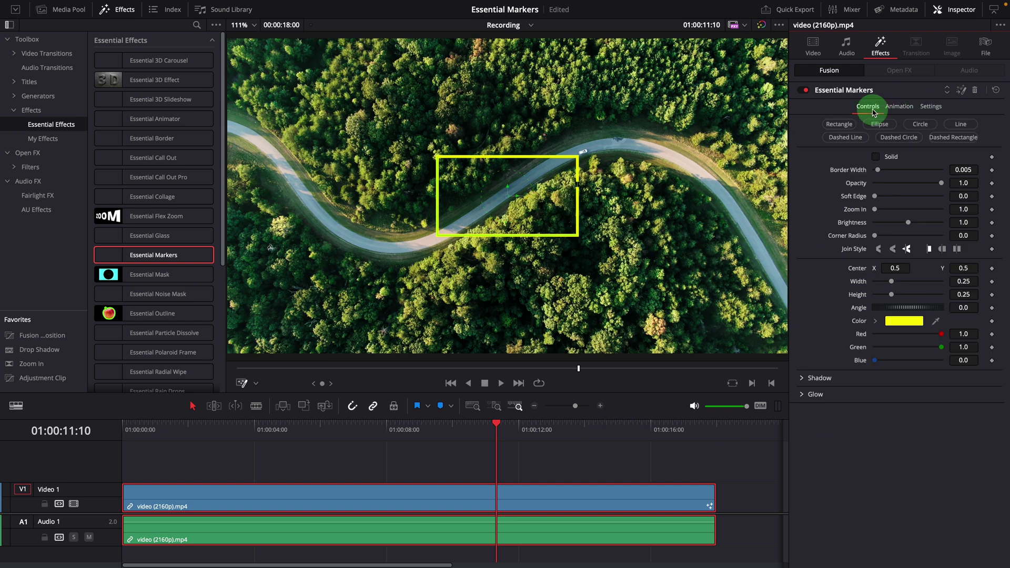
left_click(953, 137)
left_click(309, 435)
key("space")
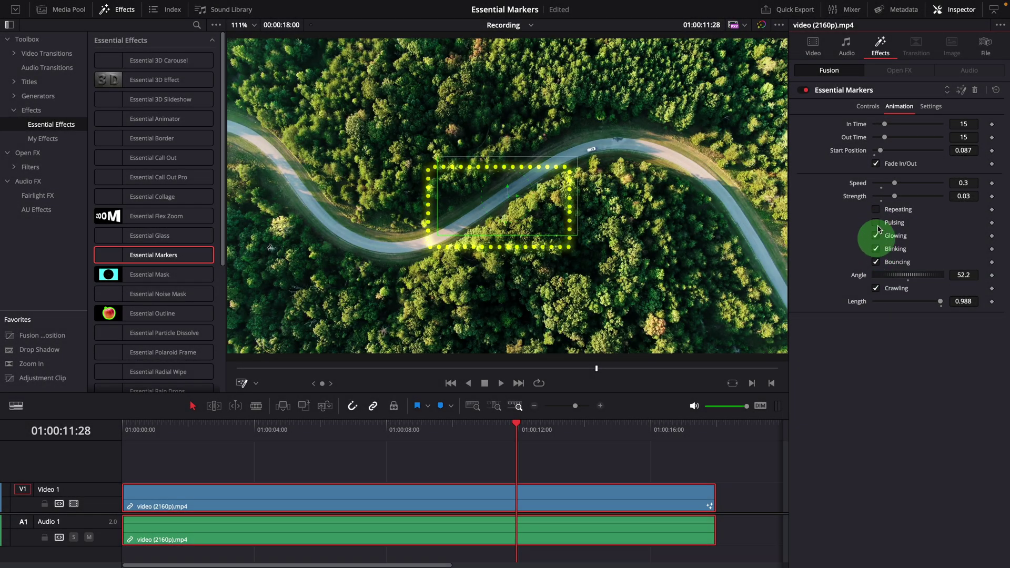
Turn on Repeating and play all effects combined from near the clip start
left_click(876, 211)
left_click(165, 433)
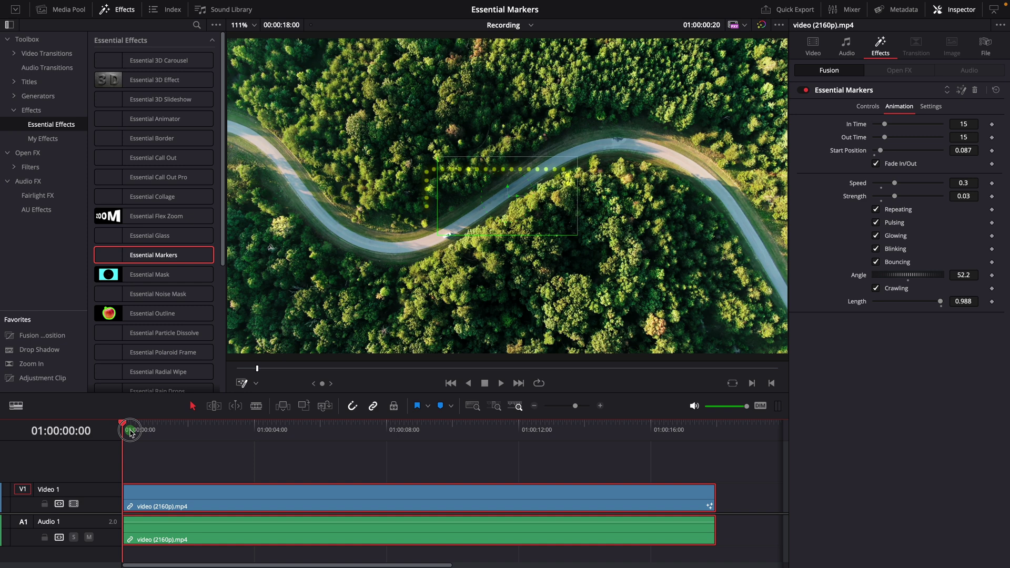
key("space")
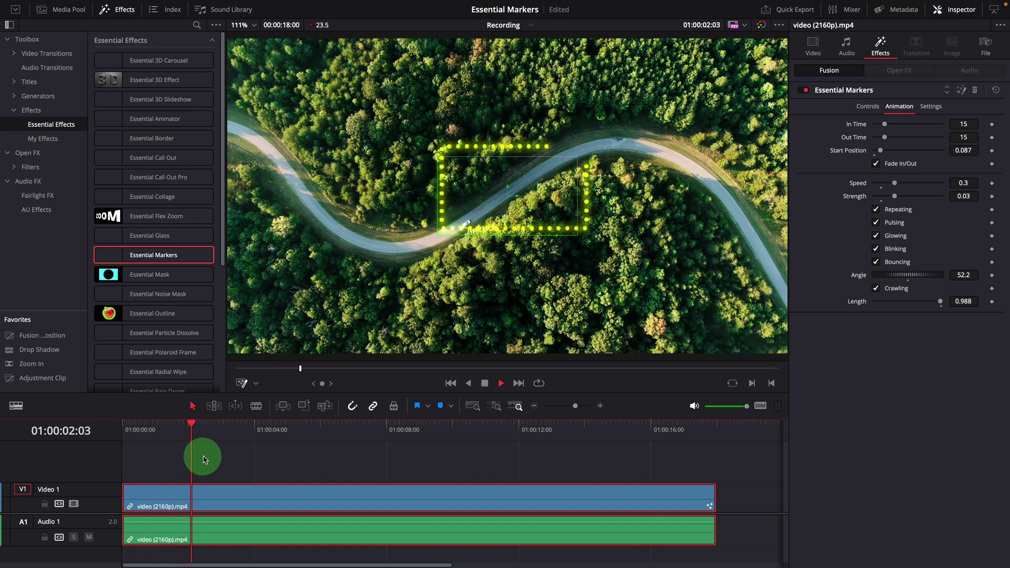
key("space")
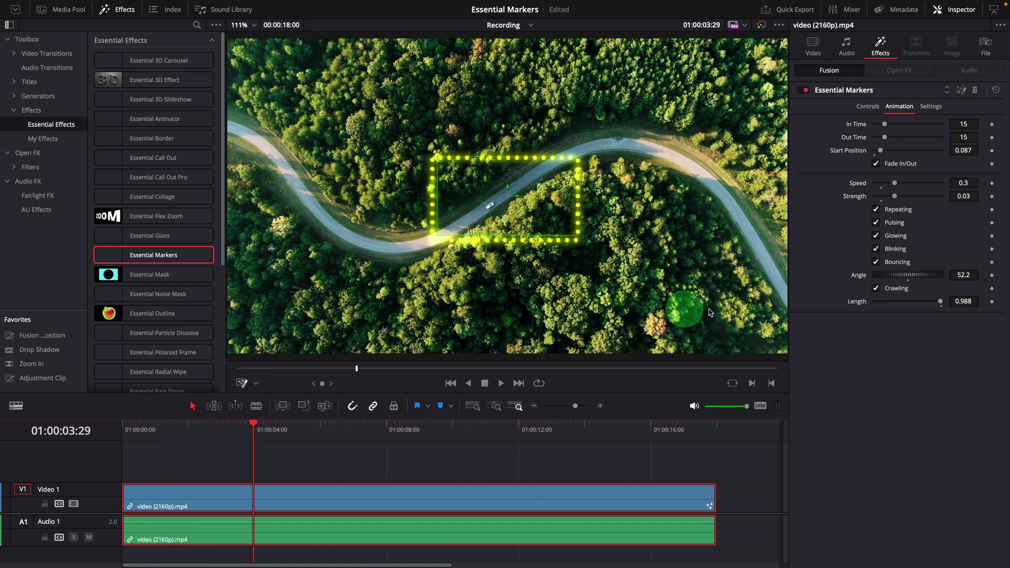
Turn off Bouncing and Repeating, replaying from the start to compare
left_click(888, 266)
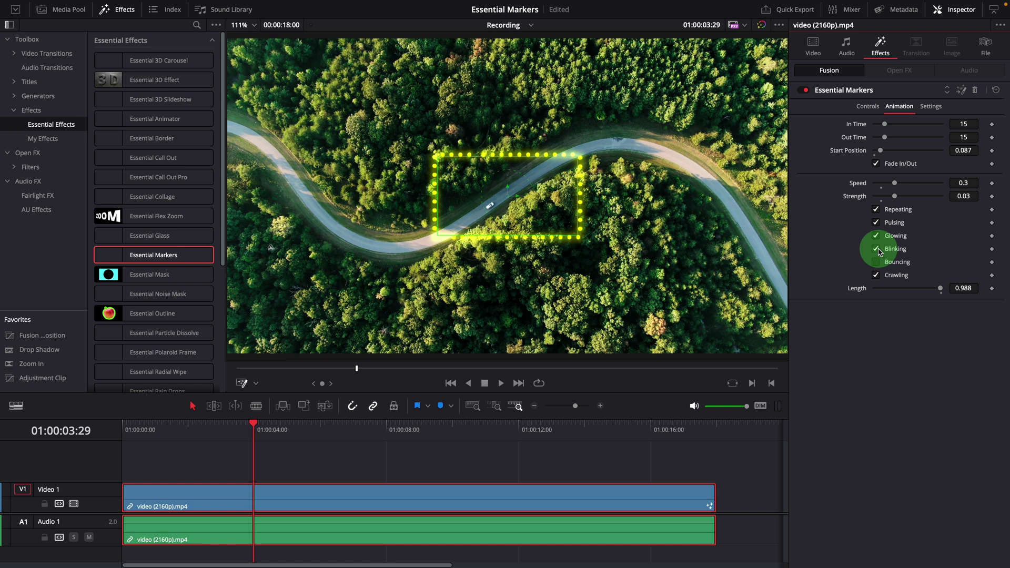
key("space")
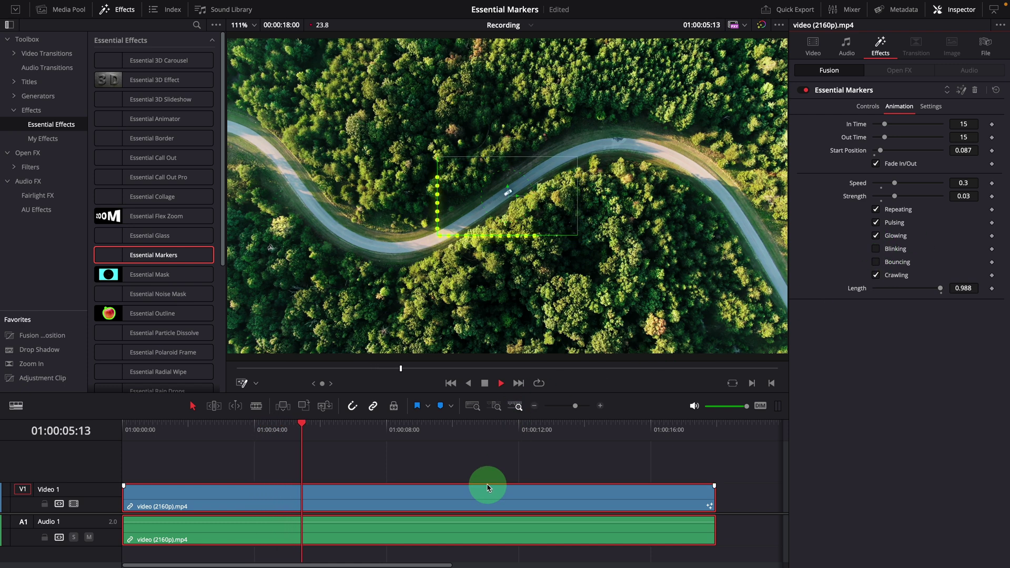
key("space")
left_click(876, 209)
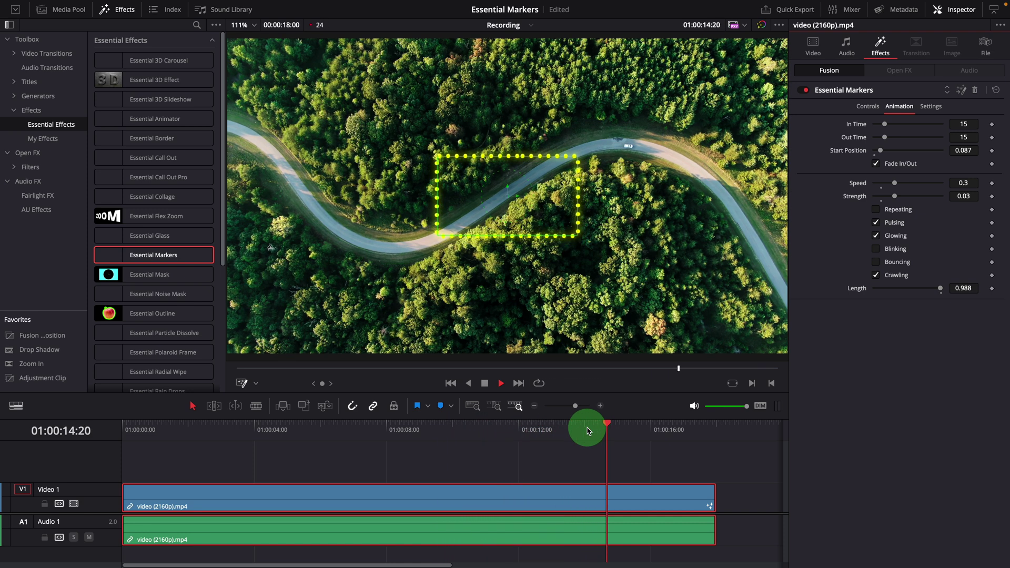
left_click(154, 429)
key("space")
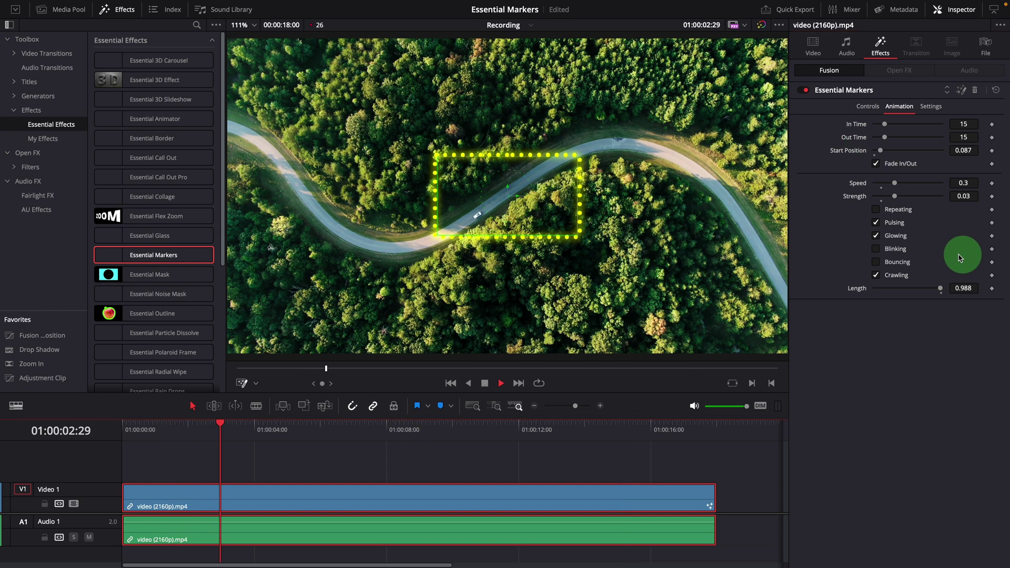
Turn off Glowing and replay the pared-down crawling rectangle, stopping around 5 seconds
left_click(877, 235)
left_click(519, 462)
key("space")
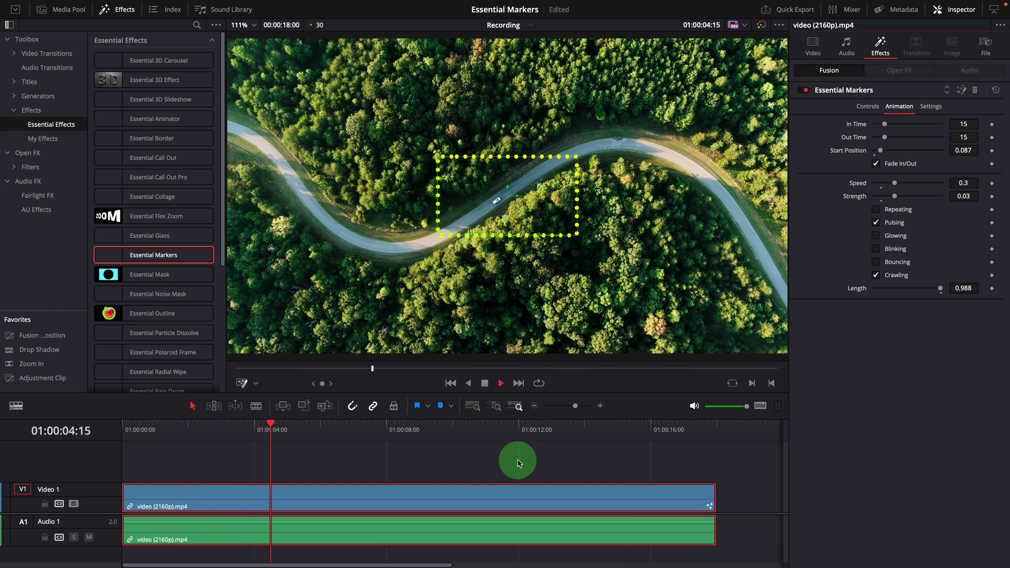
left_click(881, 230)
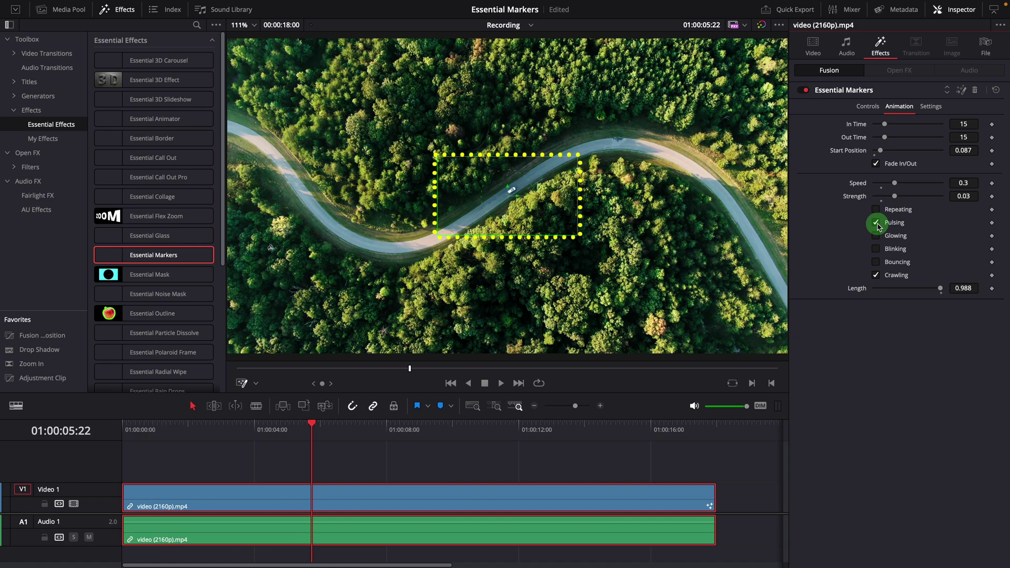